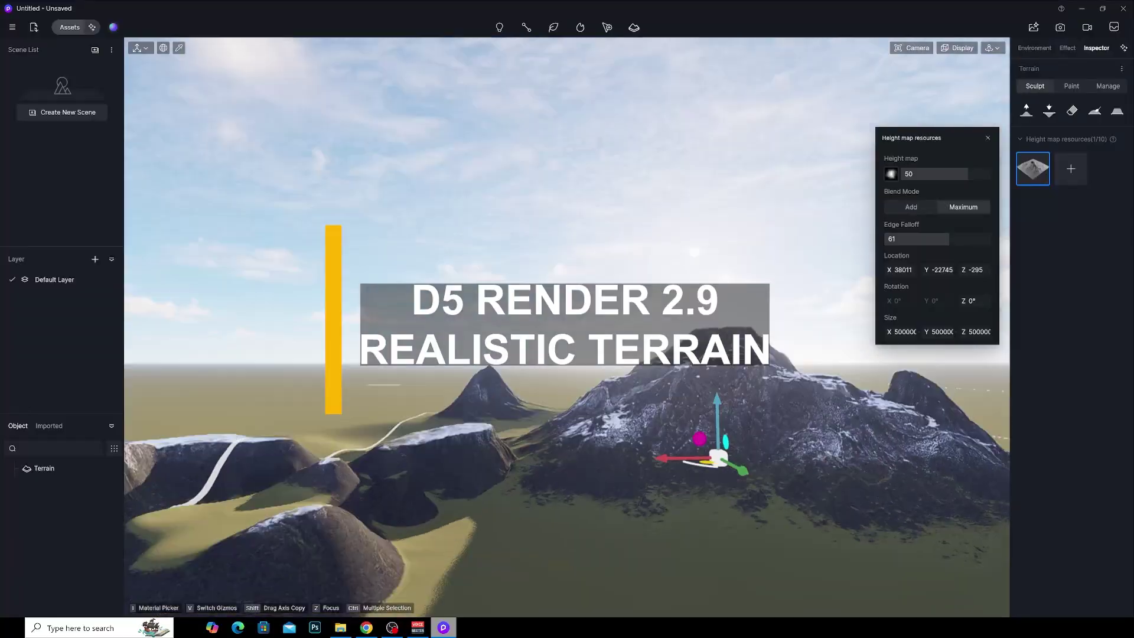
Soften the height-map terrain's edge falloff and reposition it with a wider falloff
left_click_drag(920, 240, 912, 240)
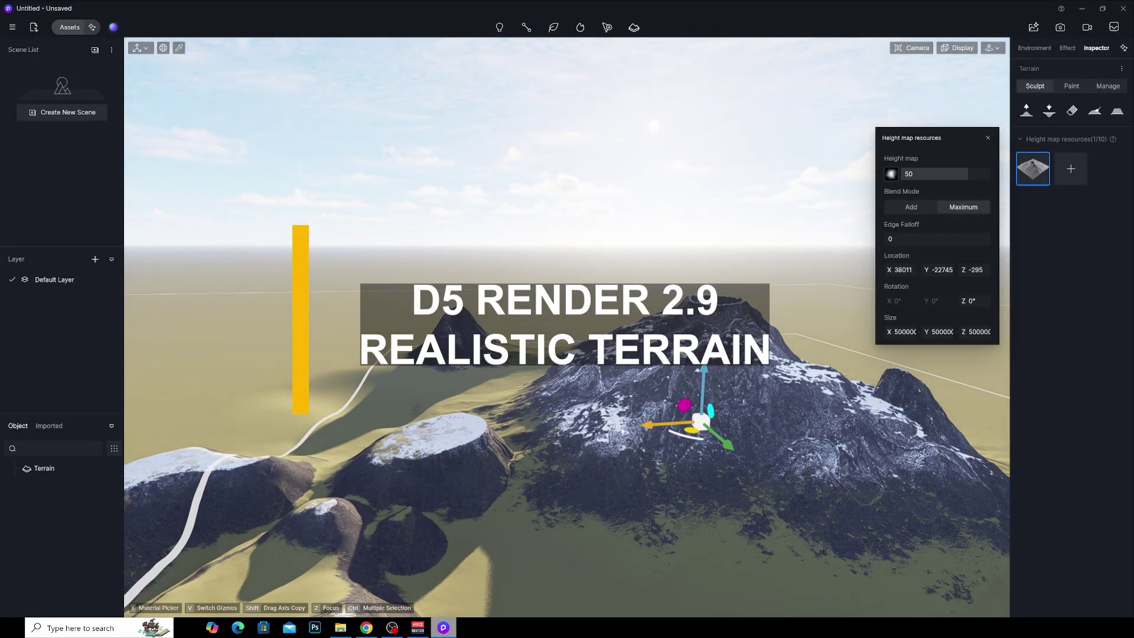
left_click_drag(621, 429, 738, 426)
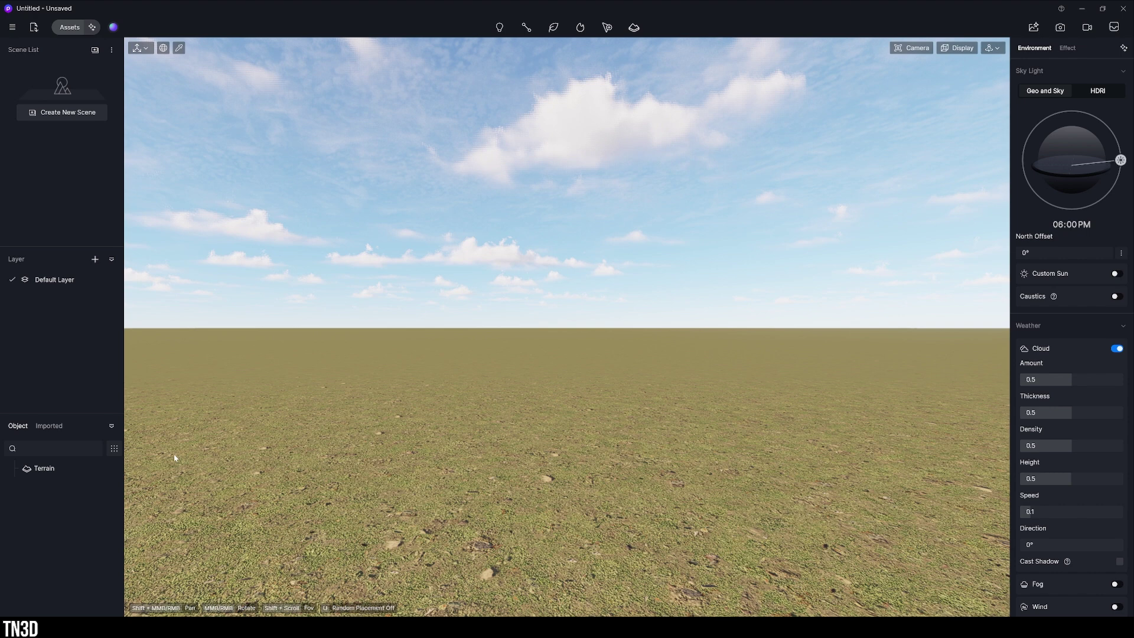
Delete the existing Terrain object from the Object list
left_click(50, 473)
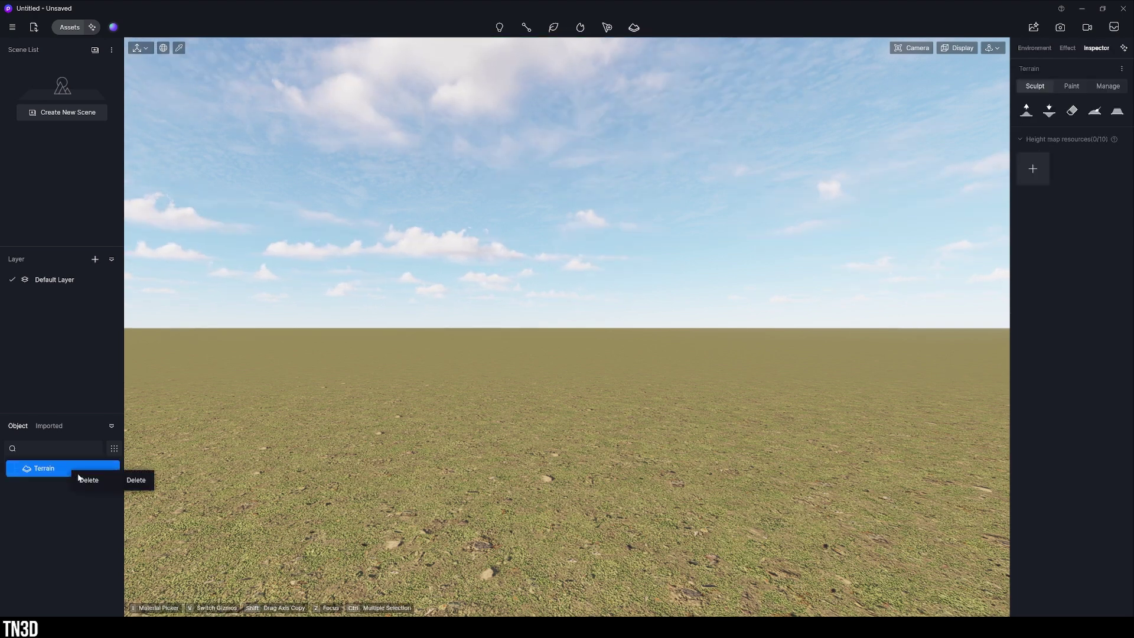
left_click(81, 480)
left_click(561, 290)
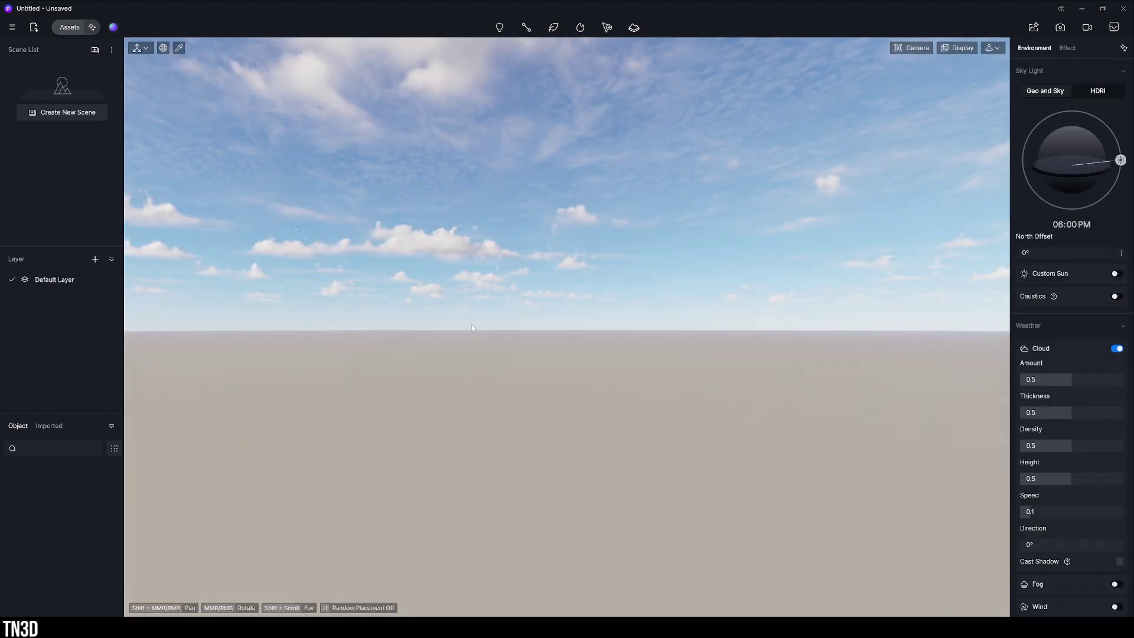
Add a new flat Terrain and set navigation to Orbit mode
left_click(634, 27)
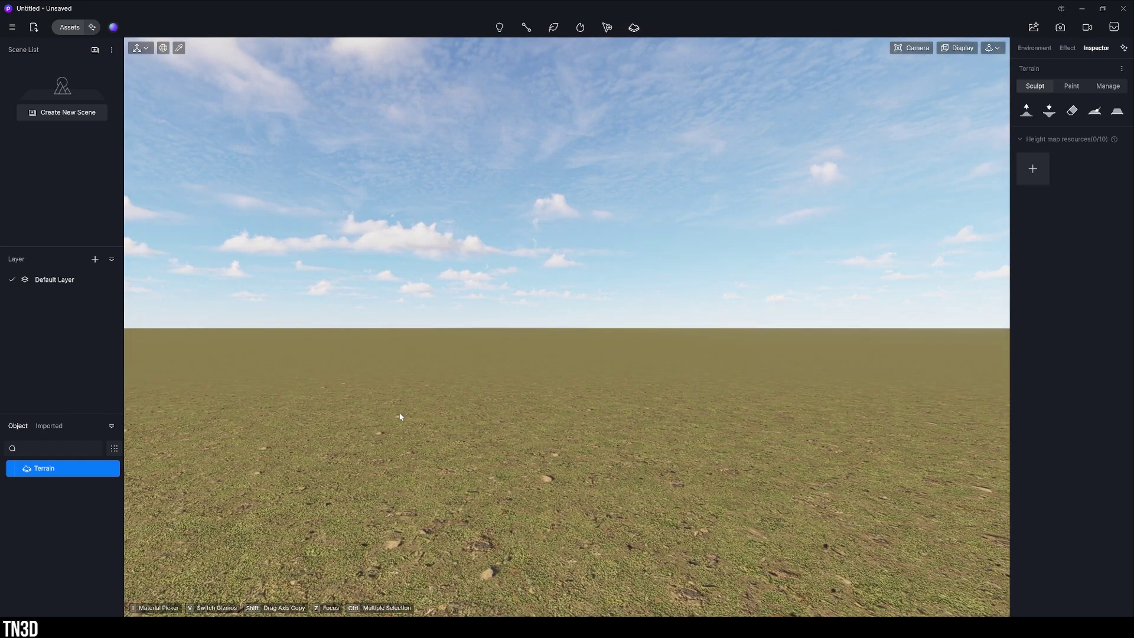
left_click(989, 49)
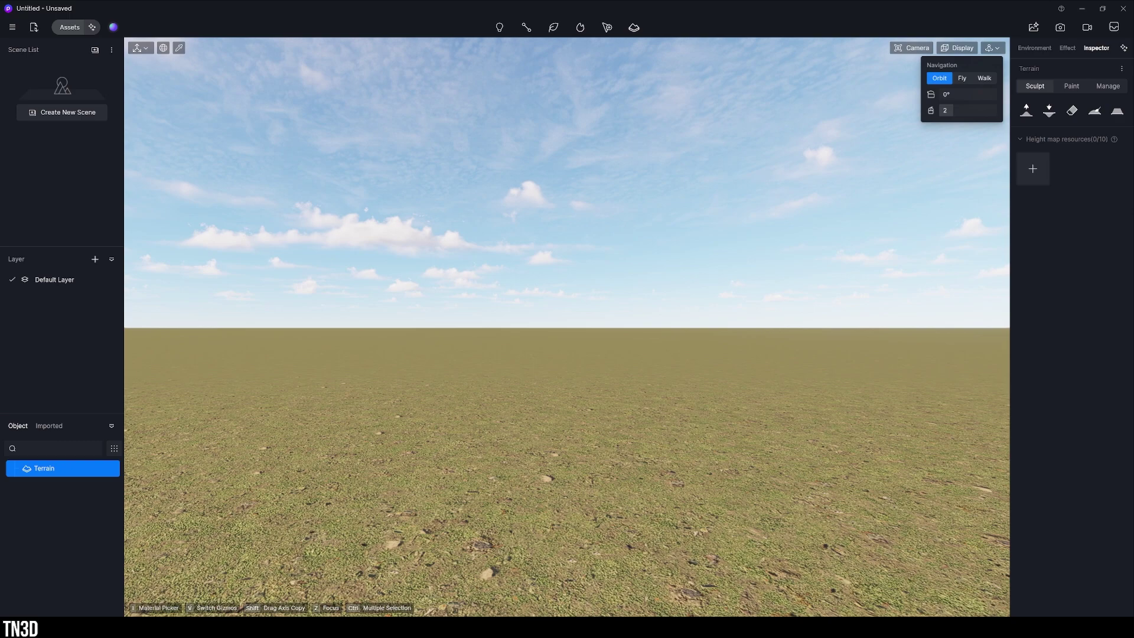
right_click_drag(803, 137, 566, 386)
scroll(566, 384, "down", 2)
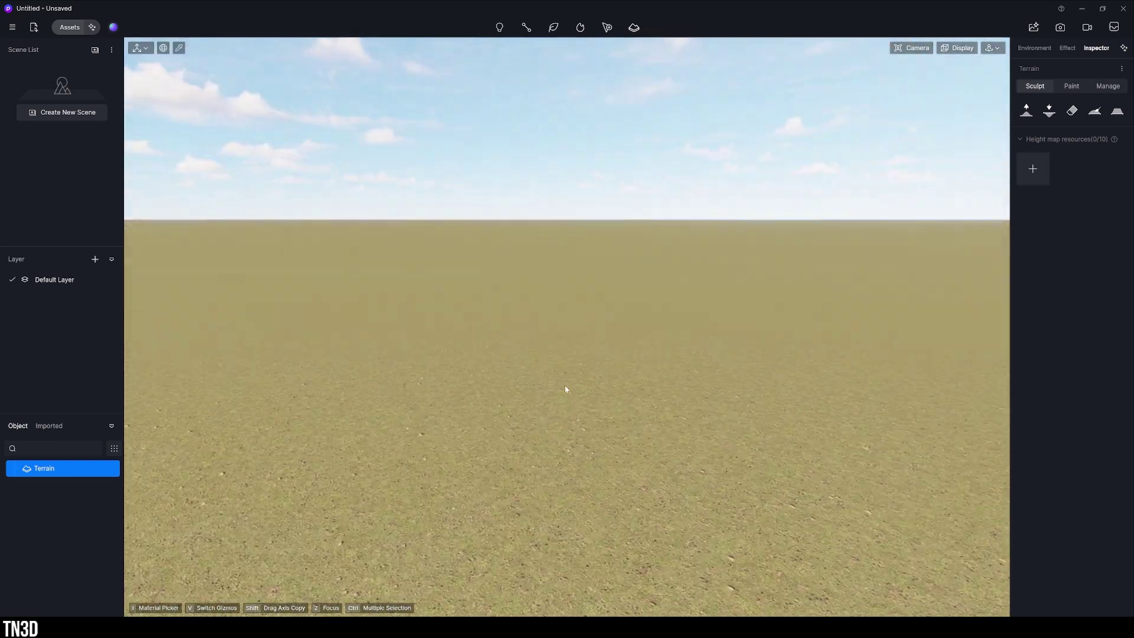
left_click(994, 49)
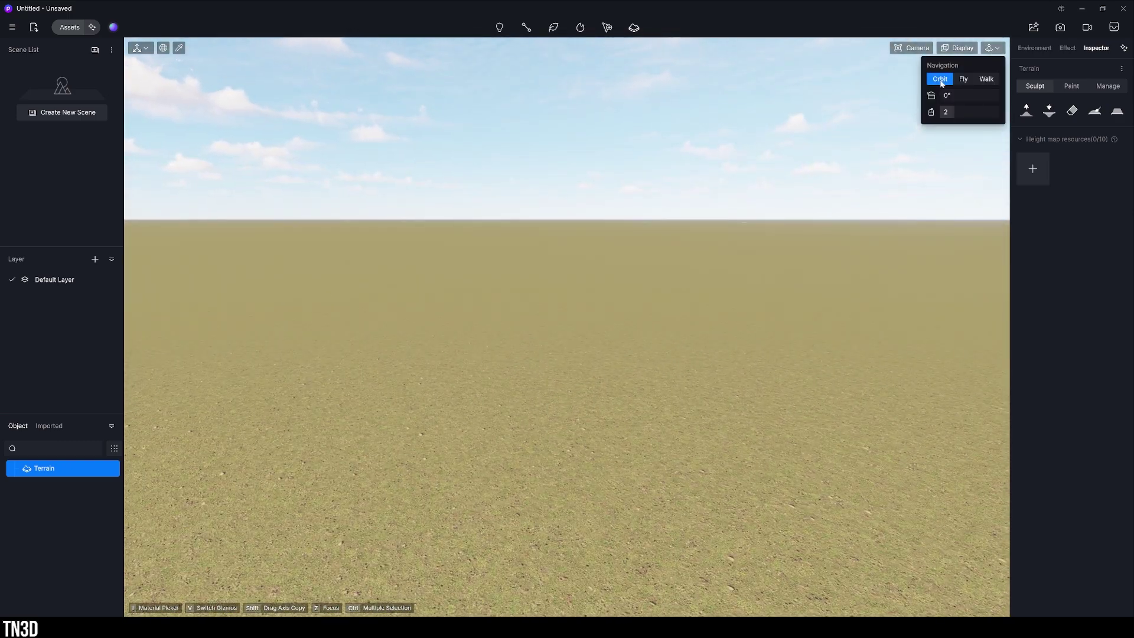
left_click(736, 141)
left_click(62, 467)
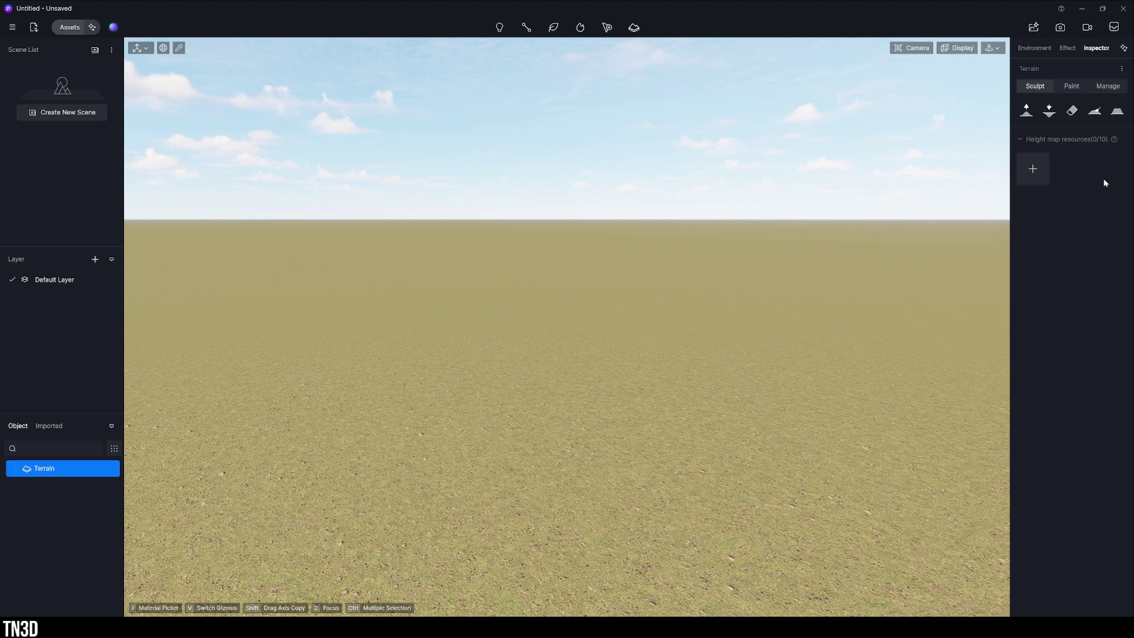
left_click(1071, 86)
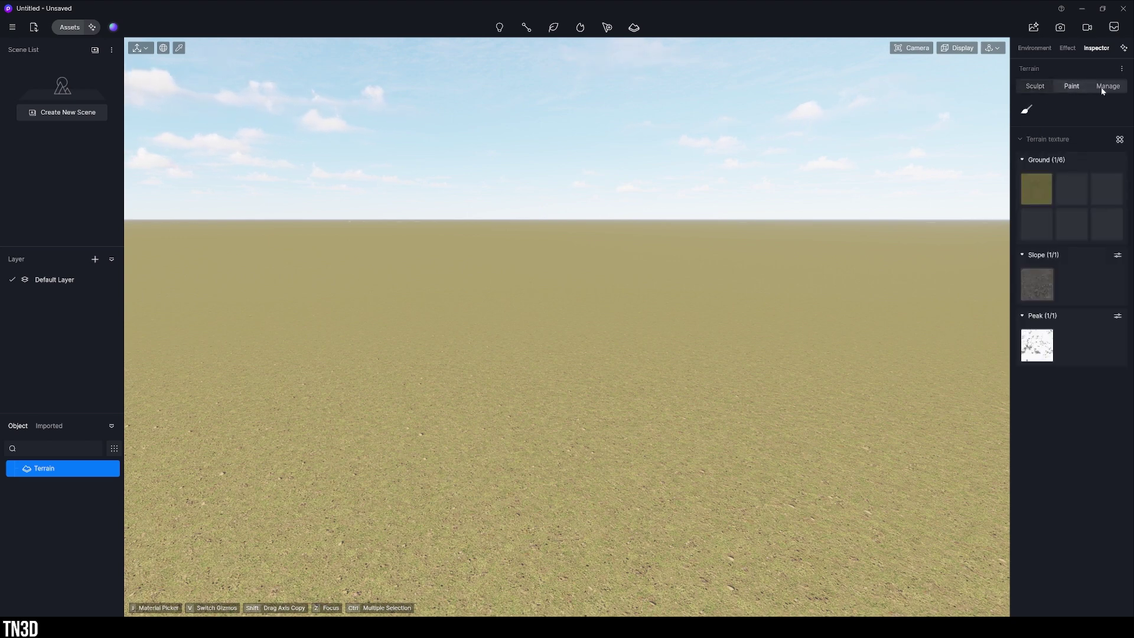
left_click(1107, 86)
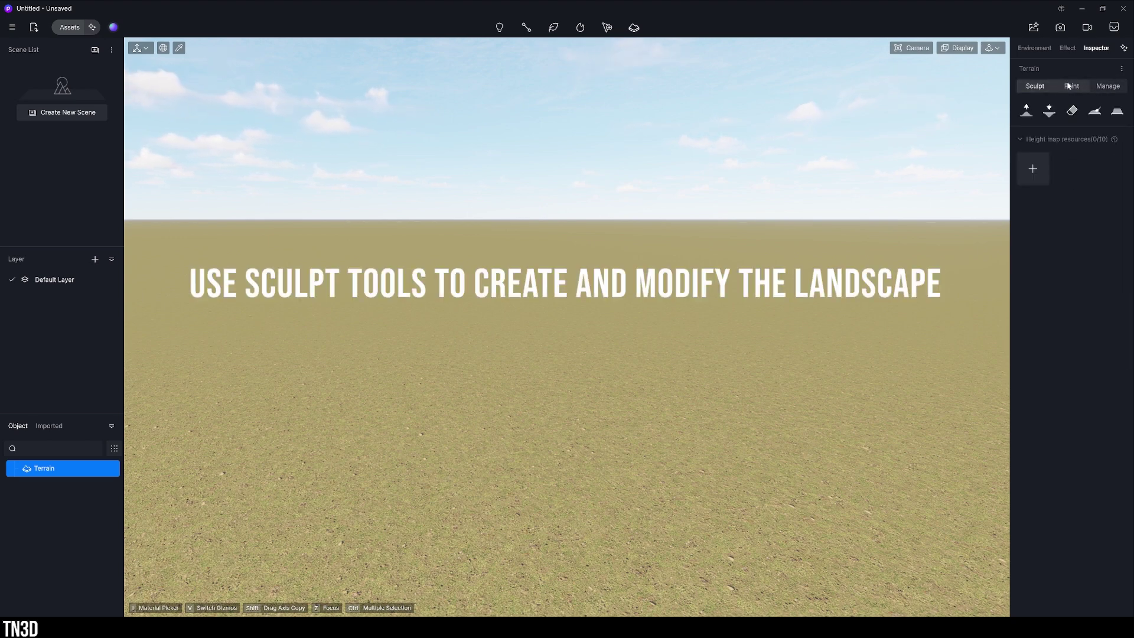
left_click(1072, 86)
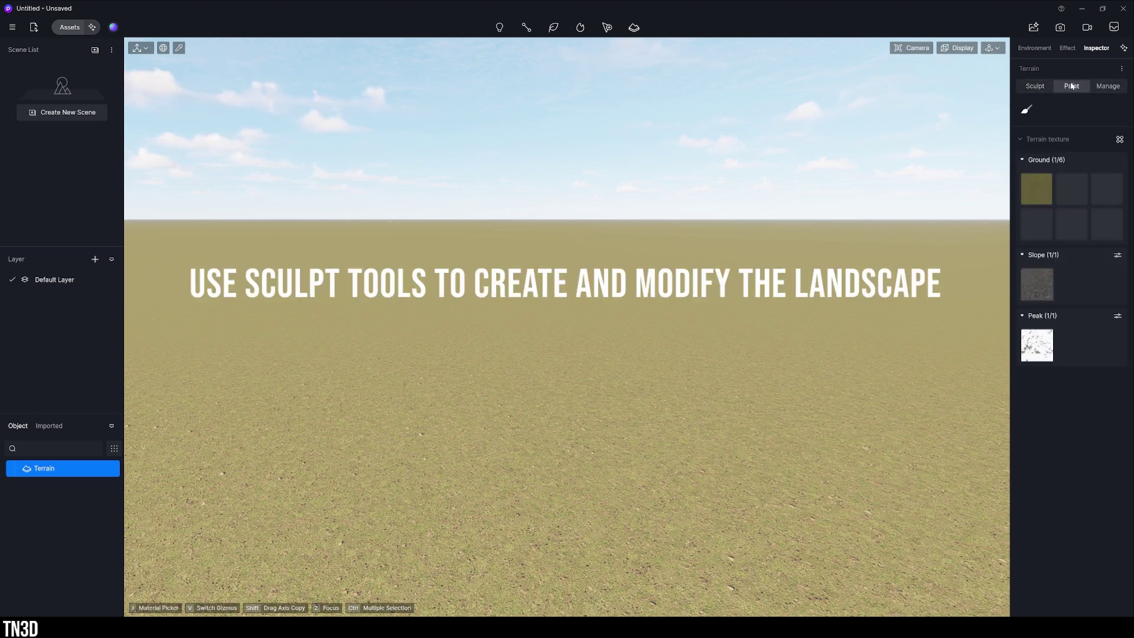
left_click(1103, 88)
left_click(1039, 92)
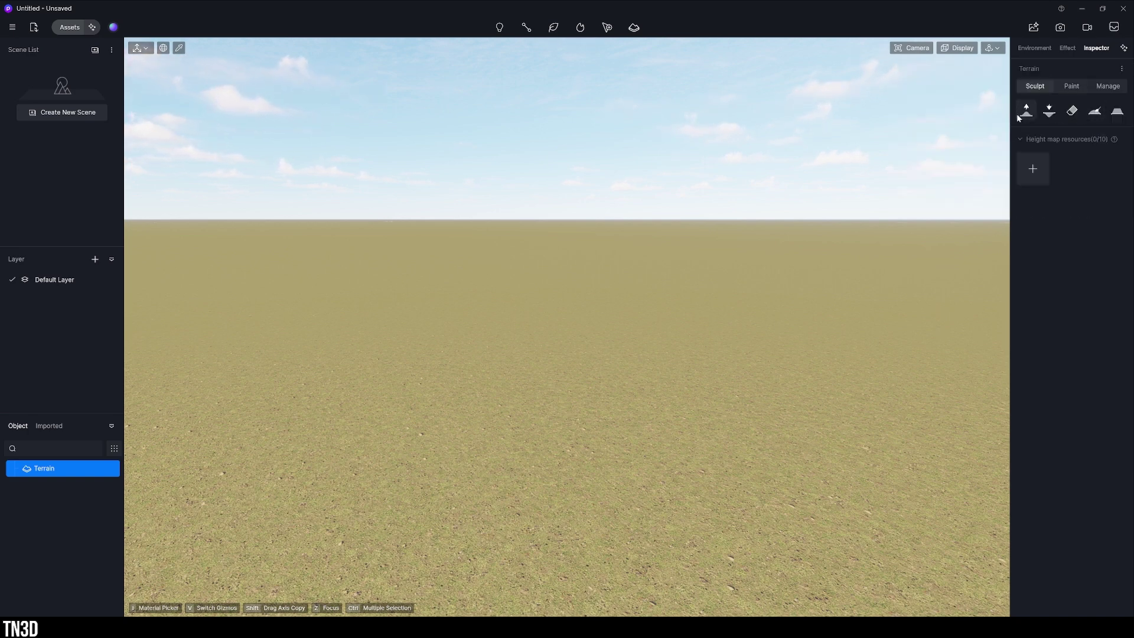
With the Upward sculpt tool, raise one hill at brush size 31 and a taller one at size 67
left_click(1027, 111)
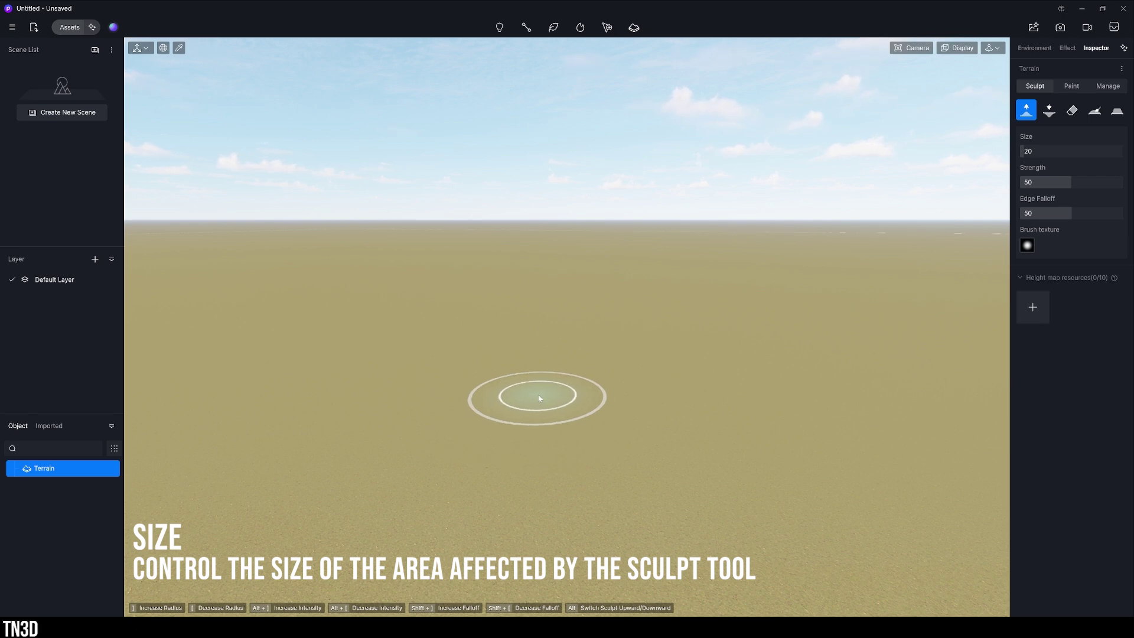
key("bracketleft")
key("bracketleft")
key("bracketleft")
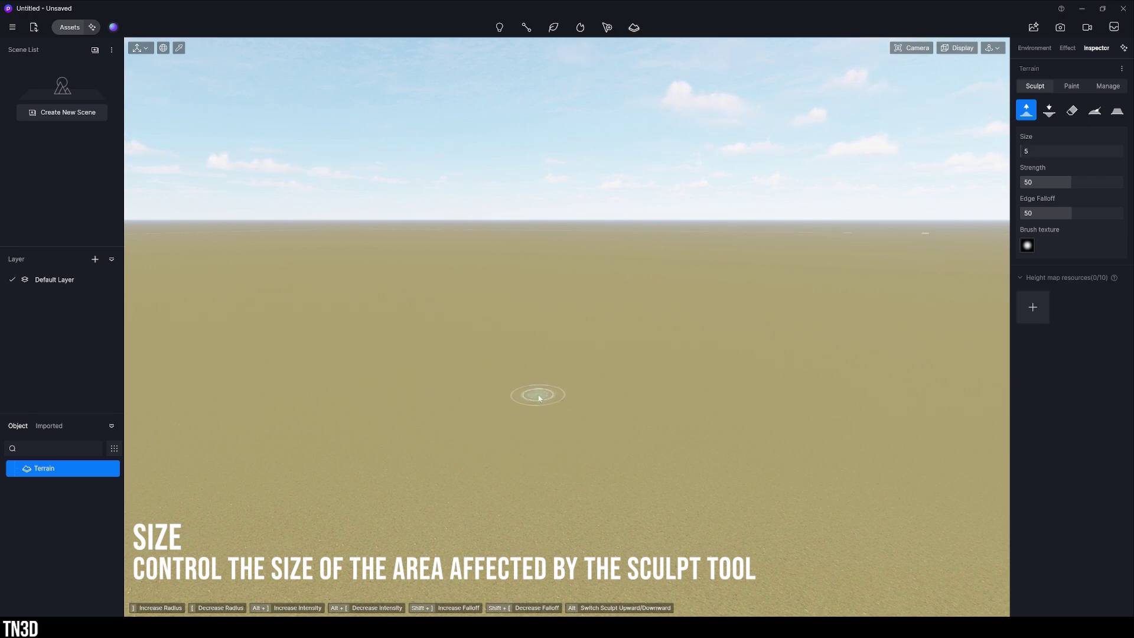
key("bracketleft")
key("bracketright")
key("bracketright")
key("bracketright")
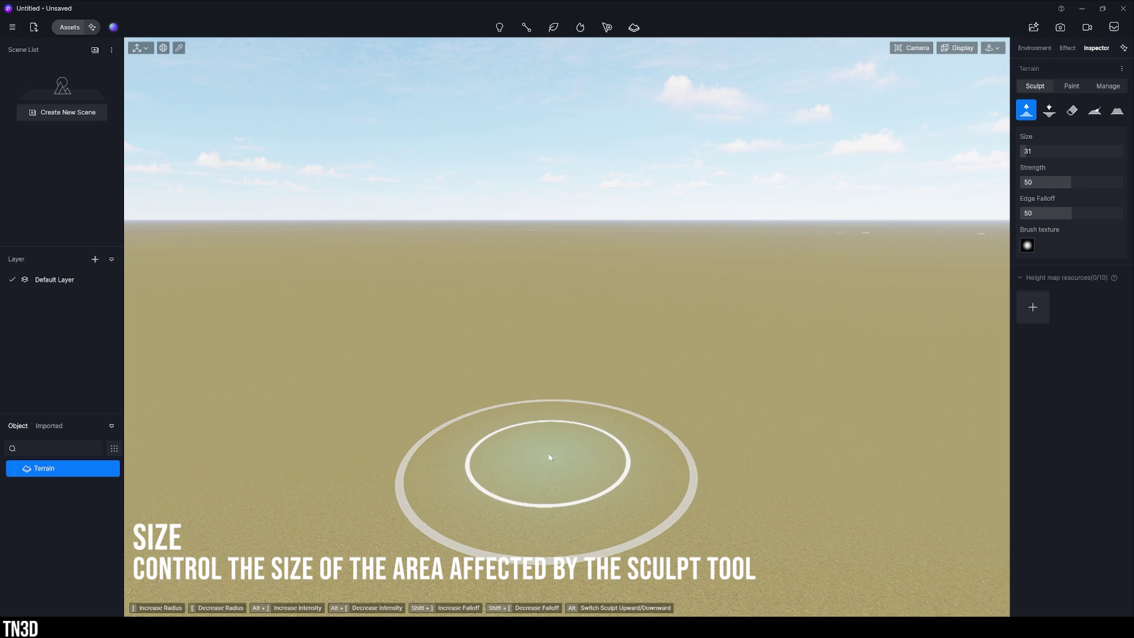
left_click_drag(353, 411, 343, 357)
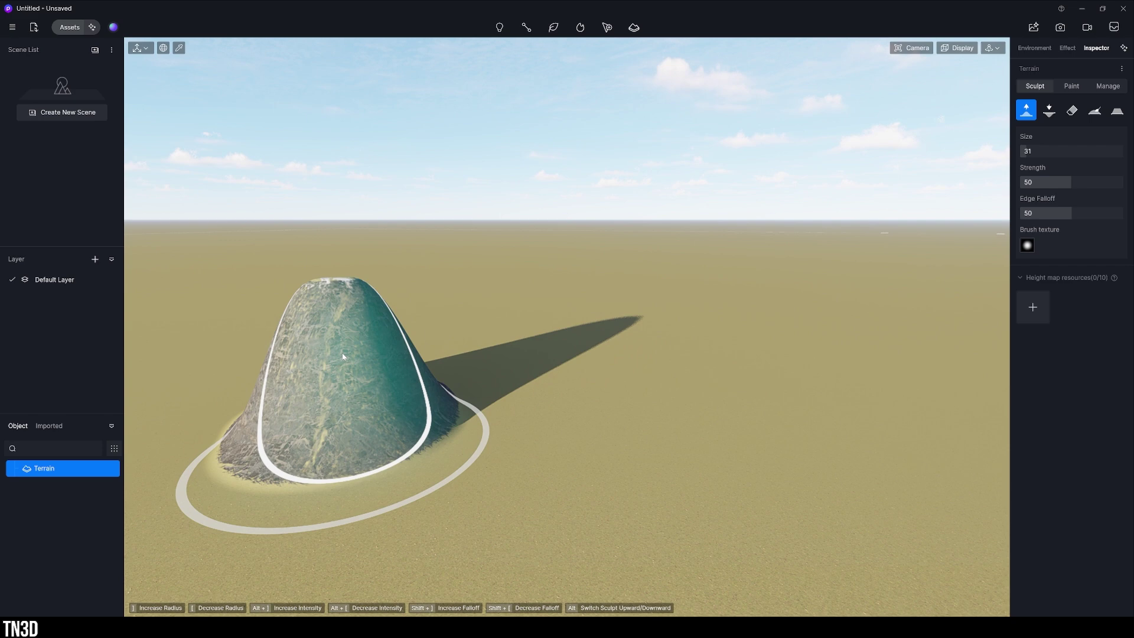
key("bracketright")
key("bracketright")
key("bracketright")
key("bracketright")
key("bracketright")
key("bracketright")
key("bracketright")
key("bracketright")
key("bracketright")
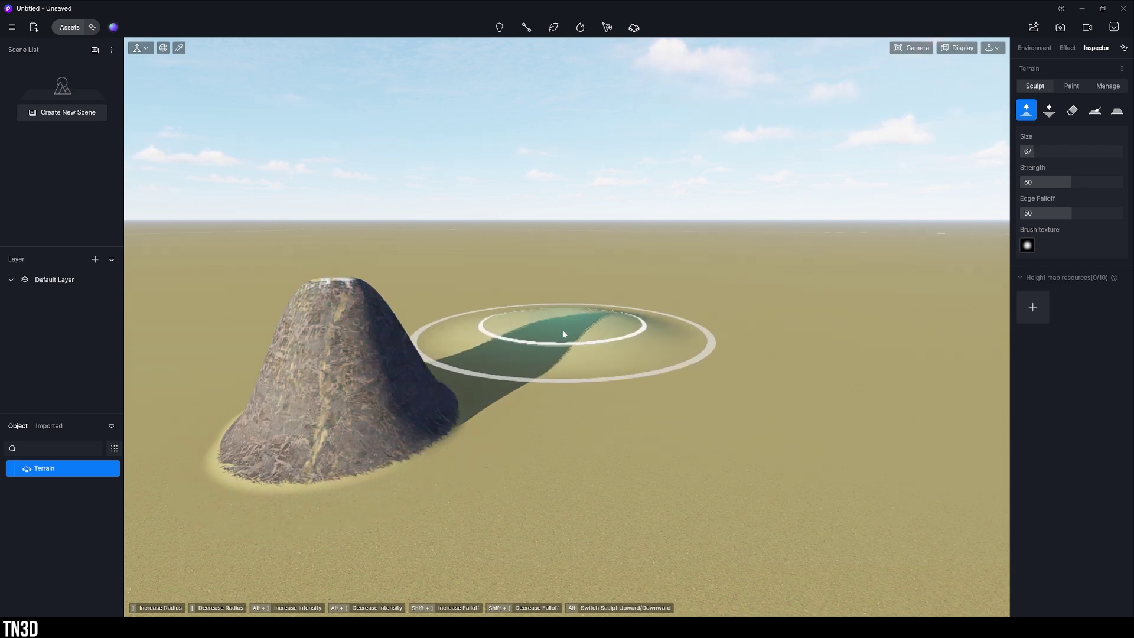
left_click_drag(563, 334, 579, 335)
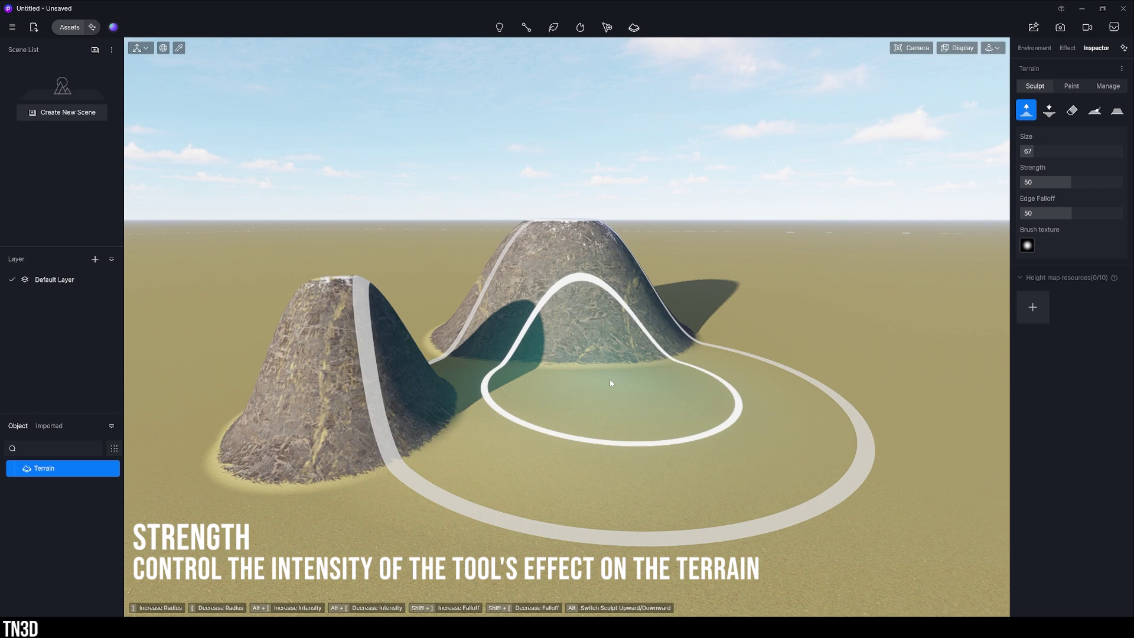
At brush size 49, raise a gentle mound at strength 12 and a larger one at strength 88
key("bracketleft")
key("bracketleft")
key("bracketleft")
key("bracketleft")
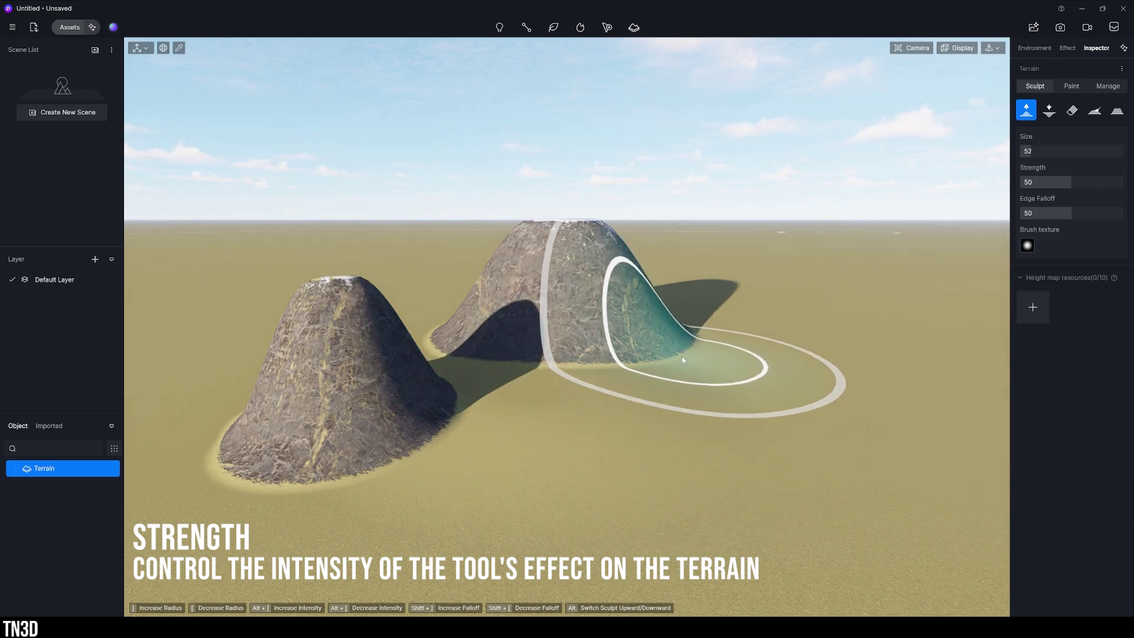
key("bracketleft")
key("bracketleft")
key("bracketleft")
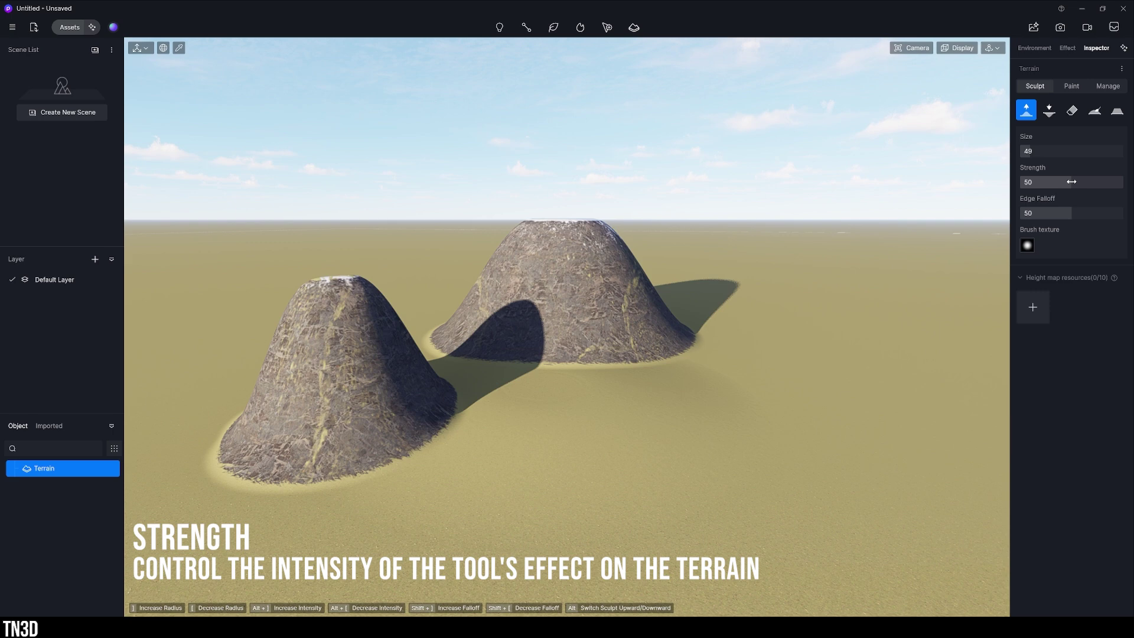
left_click_drag(1036, 184, 1034, 184)
left_click_drag(729, 367, 730, 371)
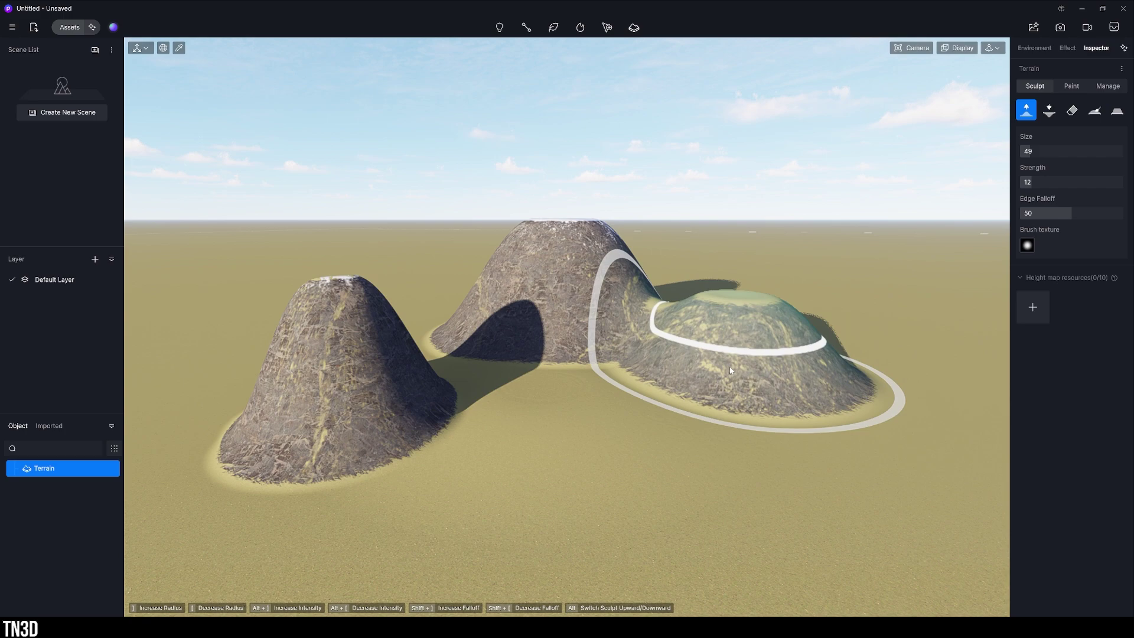
left_click_drag(1055, 185, 1071, 184)
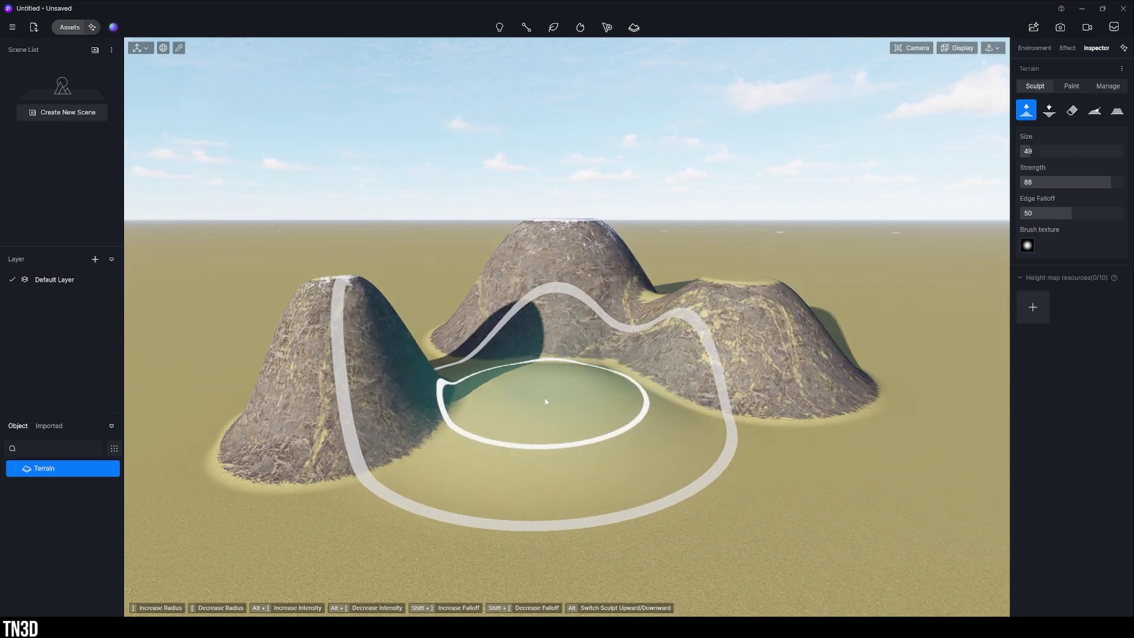
left_click_drag(544, 399, 546, 398)
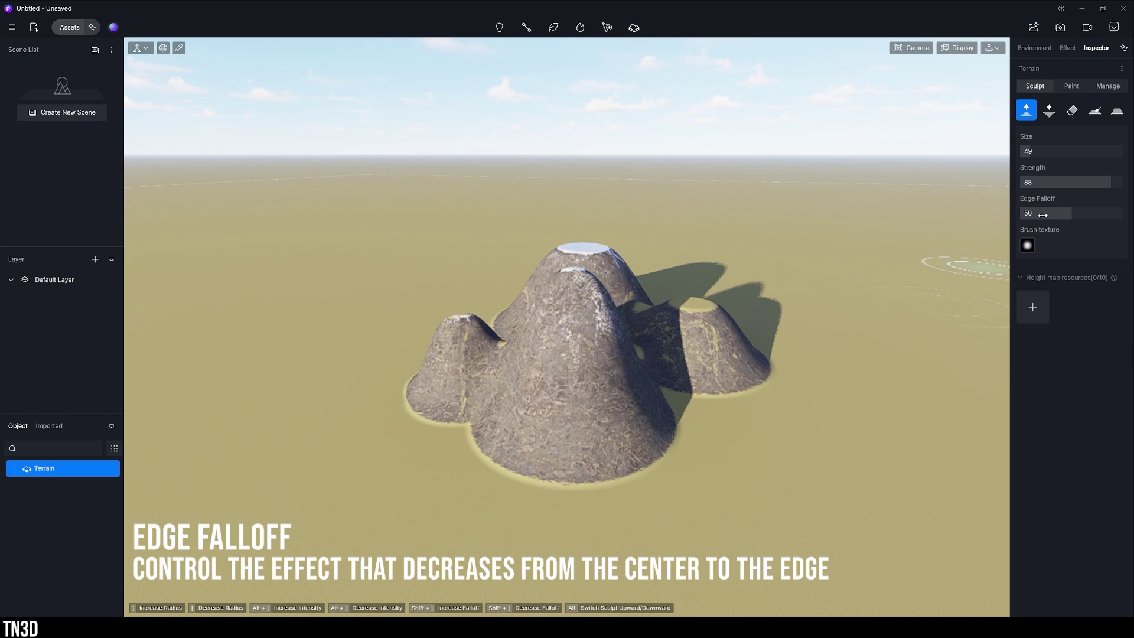
Raise a sharp-edged plateau at left, then a tall cone and second peak at falloff 100
left_click(1028, 245)
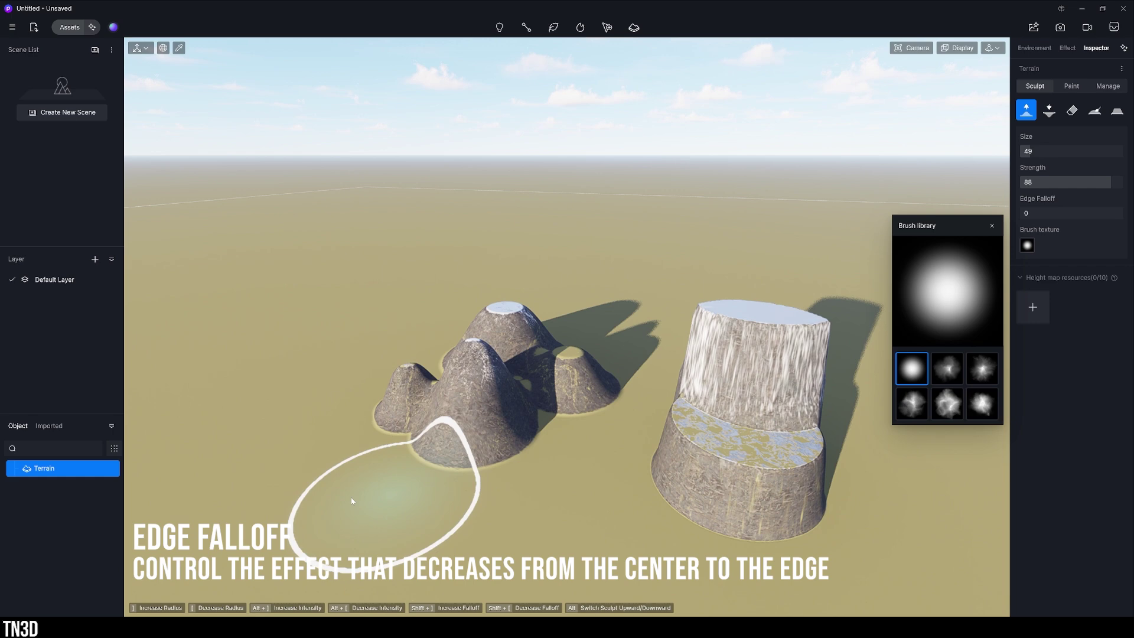
left_click_drag(284, 484, 297, 484)
right_click_drag(297, 484, 626, 207)
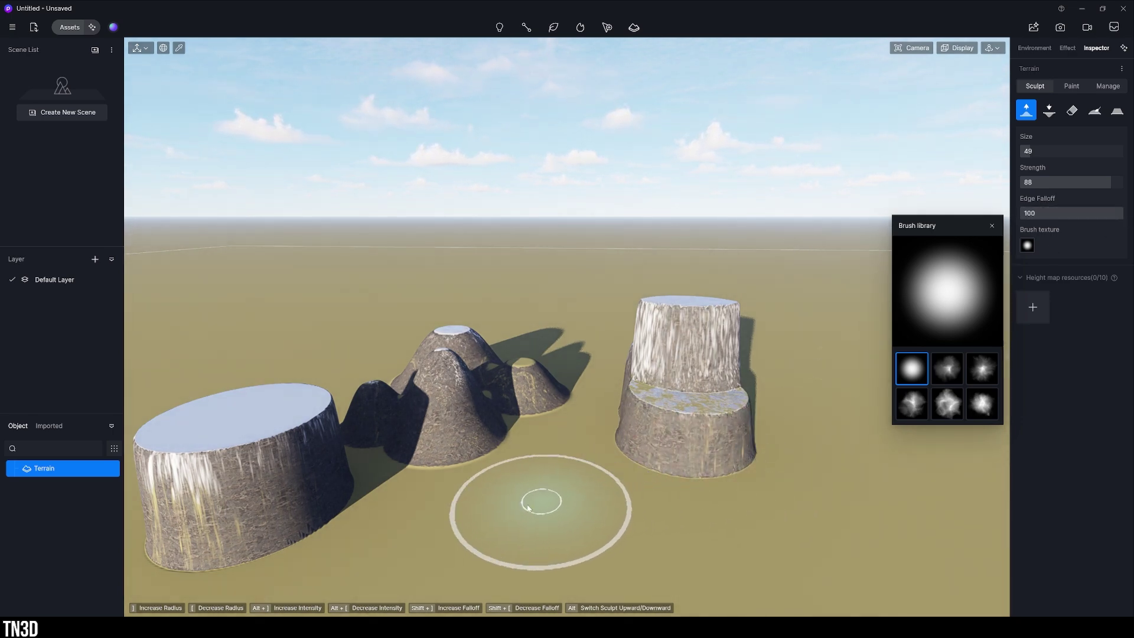
left_click_drag(526, 509, 526, 508)
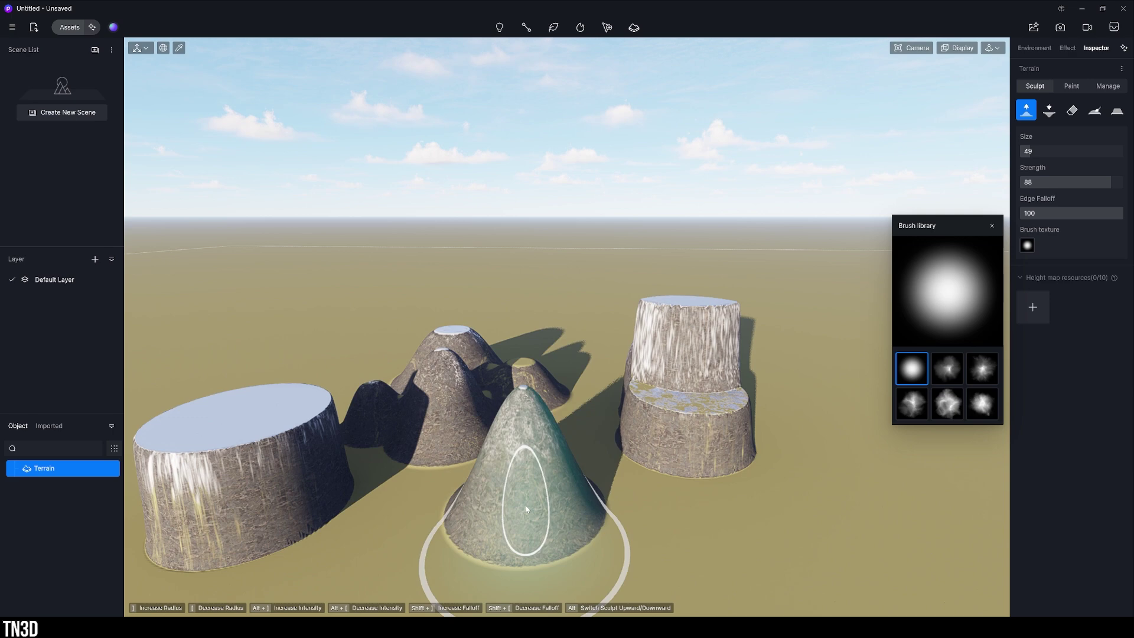
left_click_drag(637, 507, 637, 505)
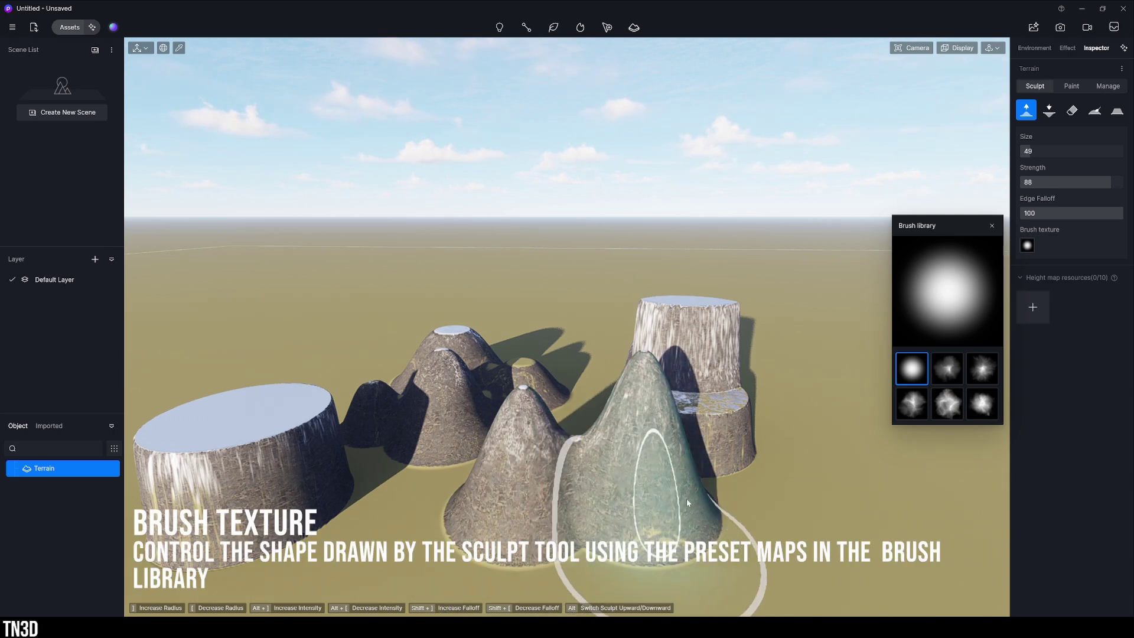
Browse the brush texture library and choose the second rocky brush texture
scroll(418, 443, "down", 3)
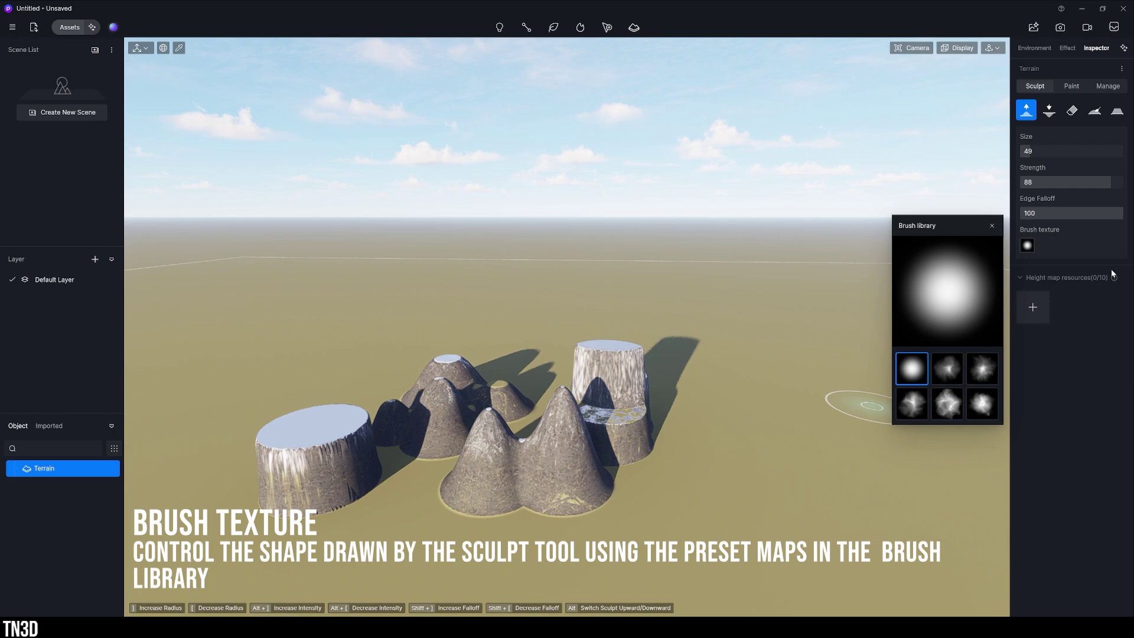
left_click(952, 374)
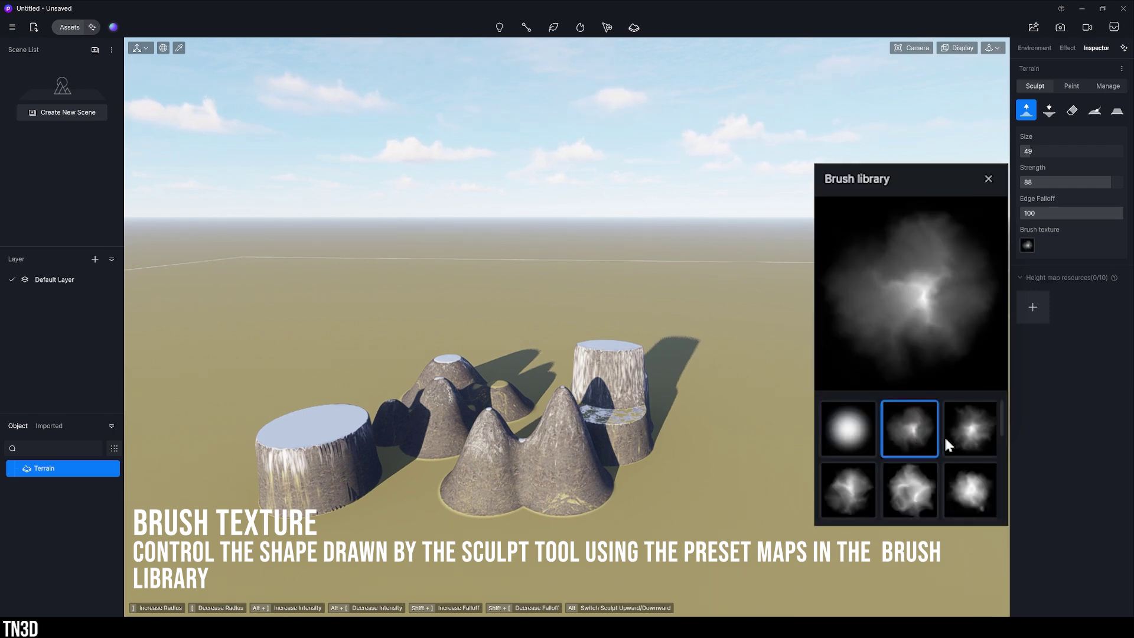
left_click(972, 440)
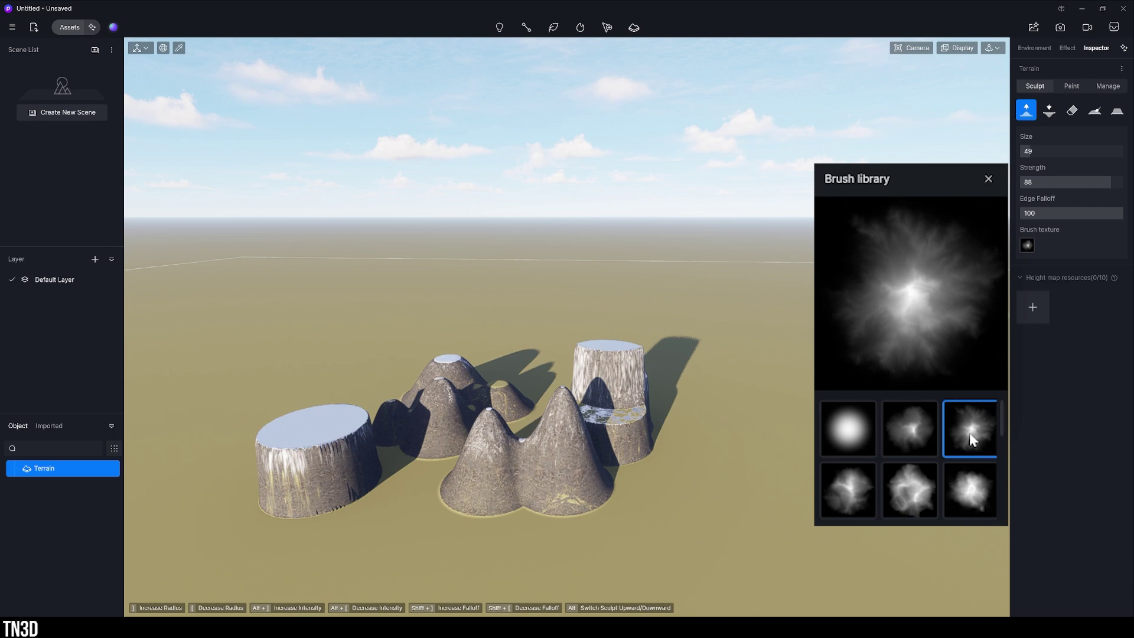
left_click(859, 490)
left_click(922, 493)
left_click(974, 493)
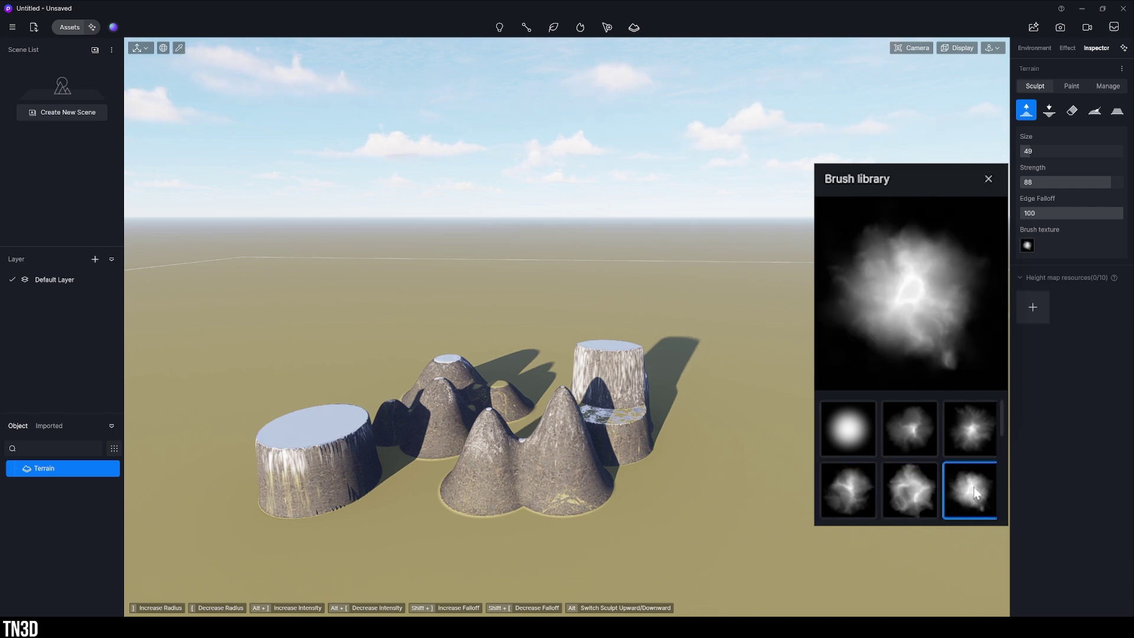
left_click(921, 434)
Raise three sharp rocky spikes on the ground at brush size 100
left_click(717, 402)
left_click(685, 514)
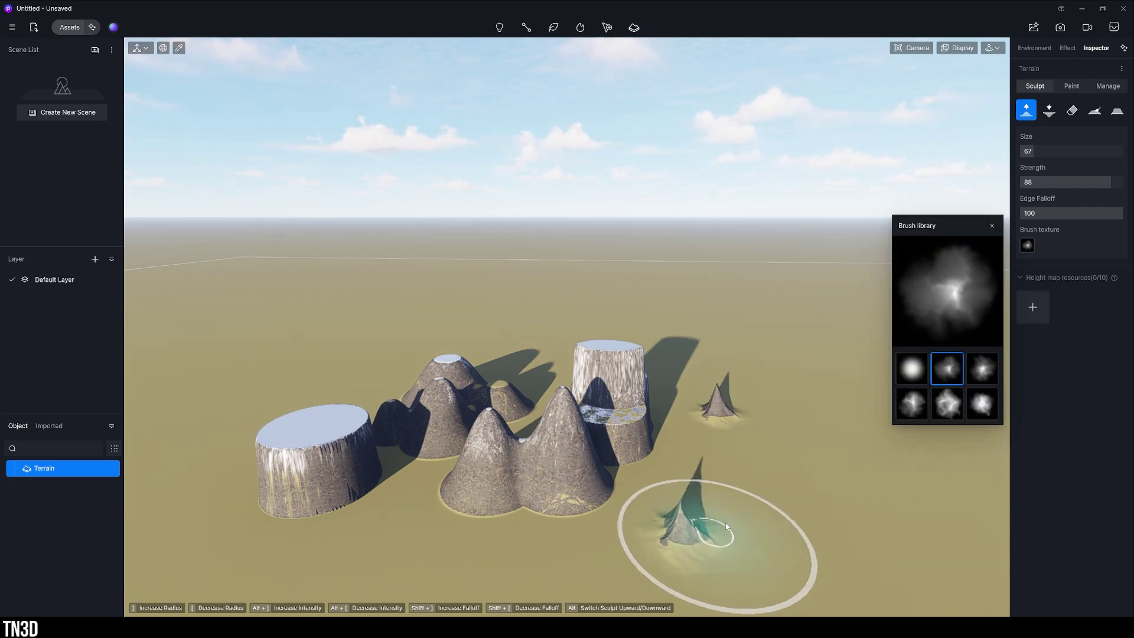
left_click(778, 465)
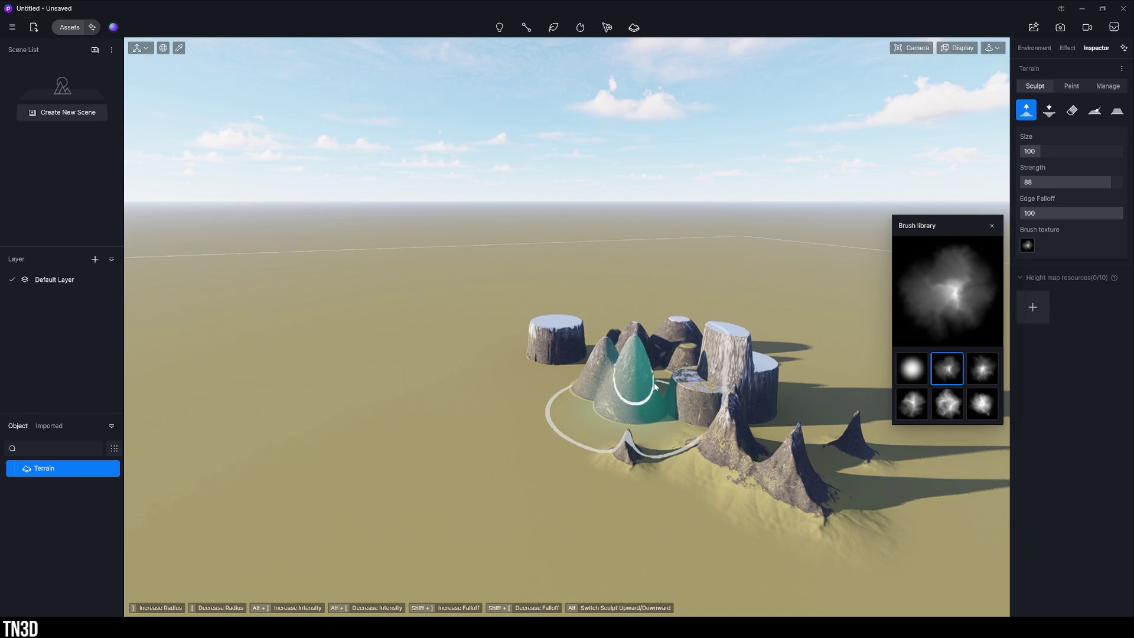
left_click(969, 376)
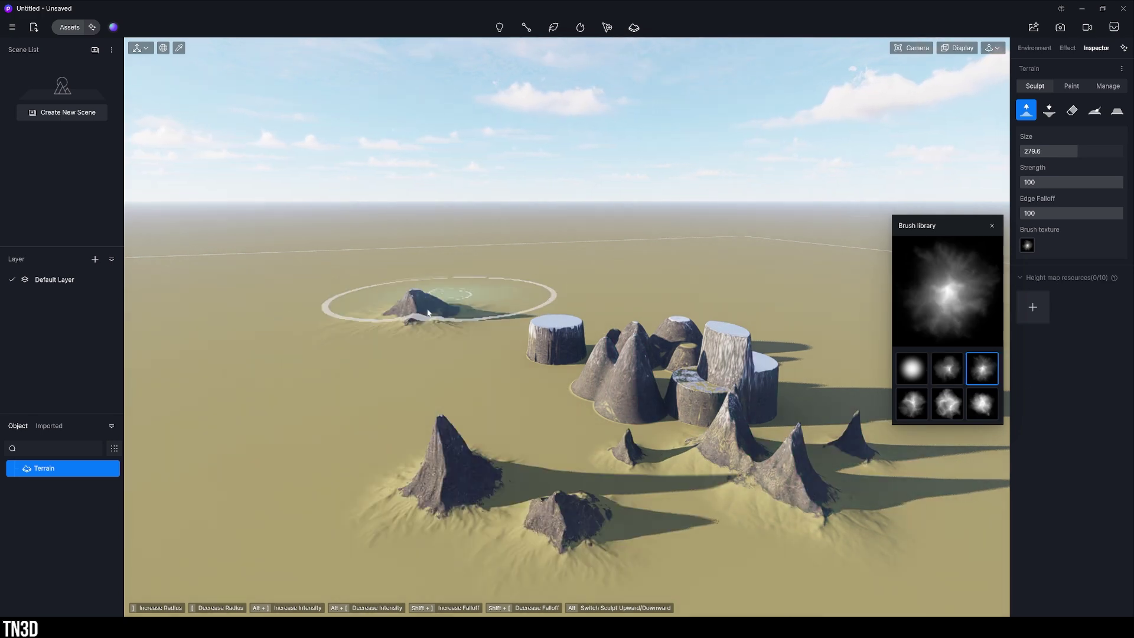
Raise a large mountain and ridge at left, then dig a crater and trench at size 114.6
mouse_move(428, 313)
left_mouse_down()
mouse_move(174, 418)
mouse_move(526, 284)
left_mouse_up()
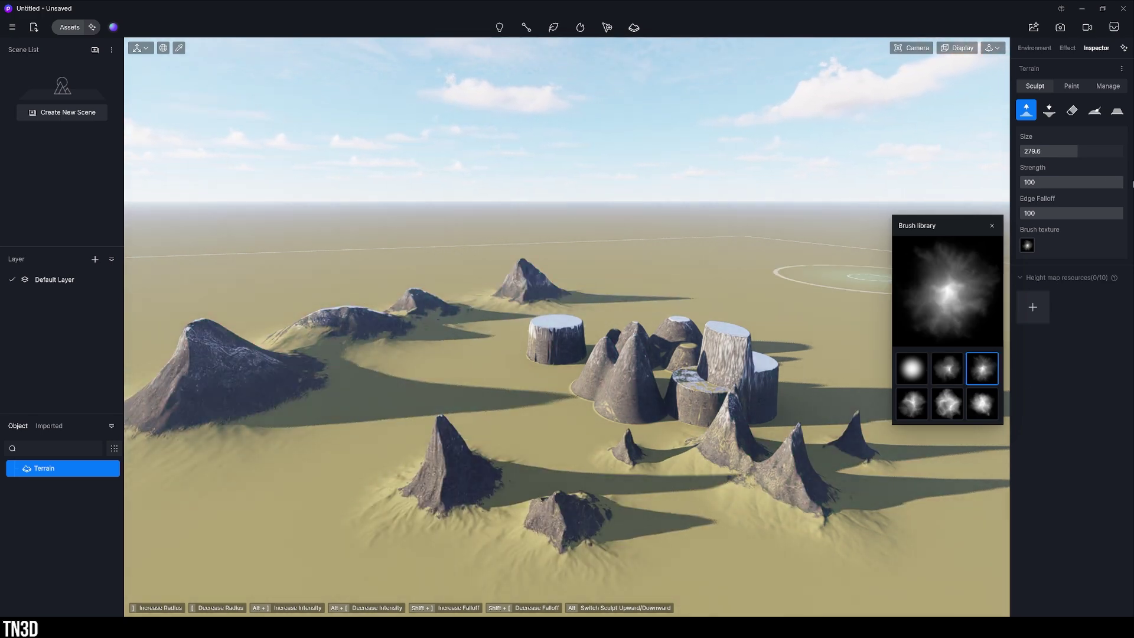
left_click(1050, 110)
key("bracketleft")
key("bracketleft")
key("bracketleft")
key("bracketleft")
key("bracketleft")
key("bracketleft")
left_click(320, 462)
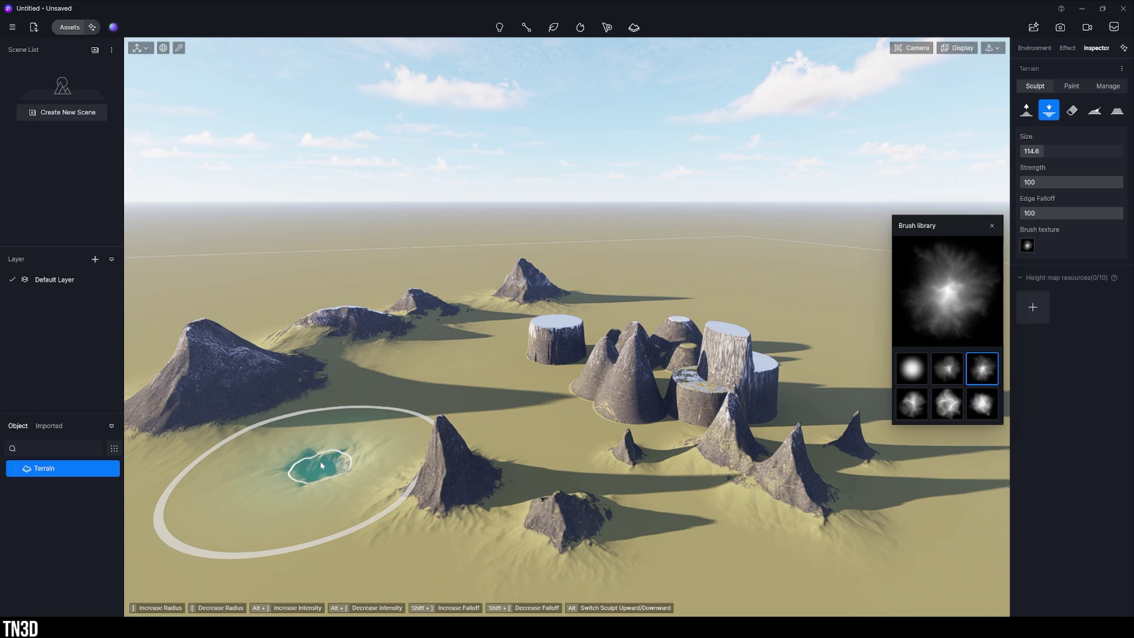
left_click_drag(320, 462, 324, 462)
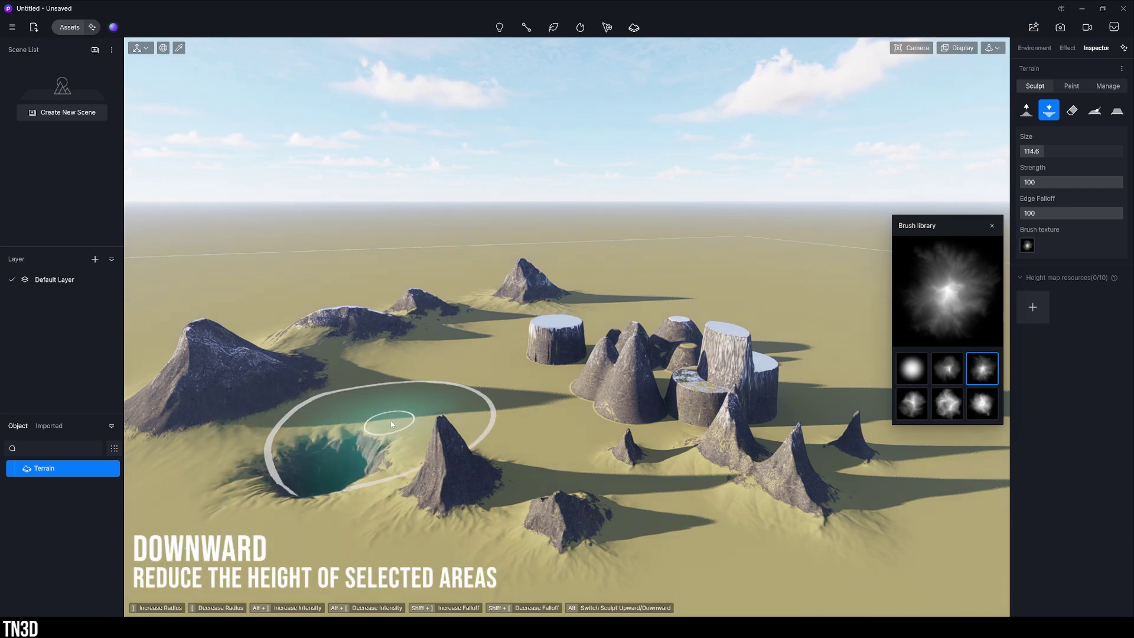
mouse_move(391, 424)
left_mouse_down()
mouse_move(410, 401)
mouse_move(455, 383)
mouse_move(498, 408)
mouse_move(435, 393)
mouse_move(469, 384)
mouse_move(502, 408)
mouse_move(520, 385)
mouse_move(496, 399)
mouse_move(508, 410)
mouse_move(492, 425)
mouse_move(469, 395)
mouse_move(539, 520)
mouse_move(623, 455)
mouse_move(455, 467)
mouse_move(397, 458)
left_mouse_up()
Smooth the crater's rough walls into a shallow basin
left_click(1096, 111)
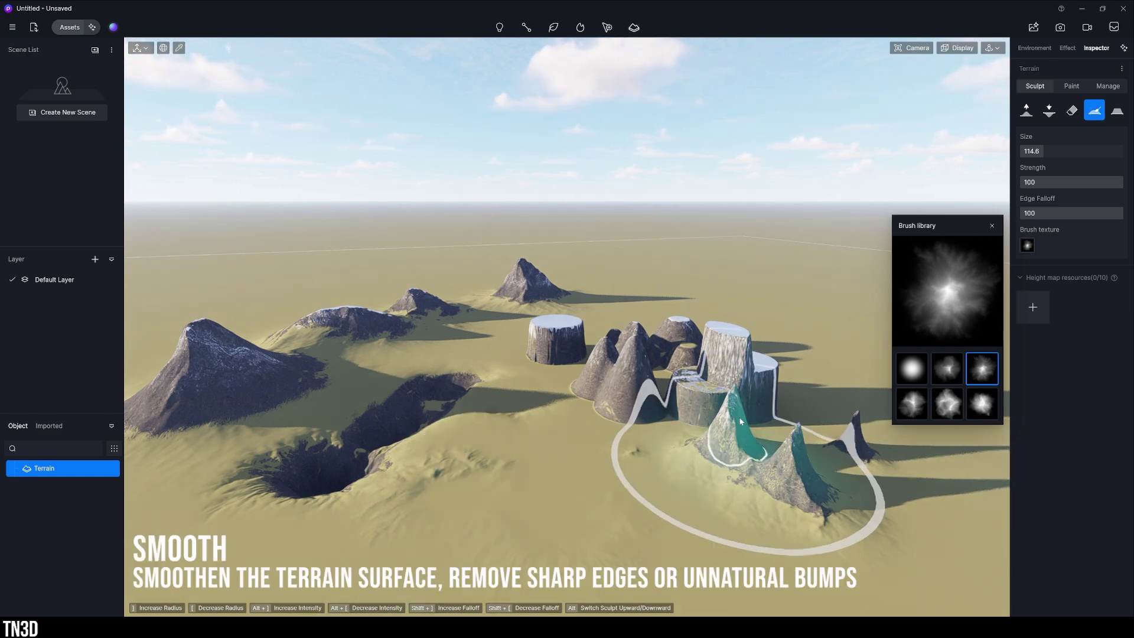
left_click_drag(316, 462, 341, 496)
mouse_move(581, 538)
left_mouse_down()
mouse_move(444, 403)
mouse_move(359, 423)
mouse_move(434, 469)
mouse_move(449, 401)
mouse_move(356, 436)
mouse_move(298, 478)
mouse_move(343, 491)
mouse_move(425, 413)
left_mouse_up()
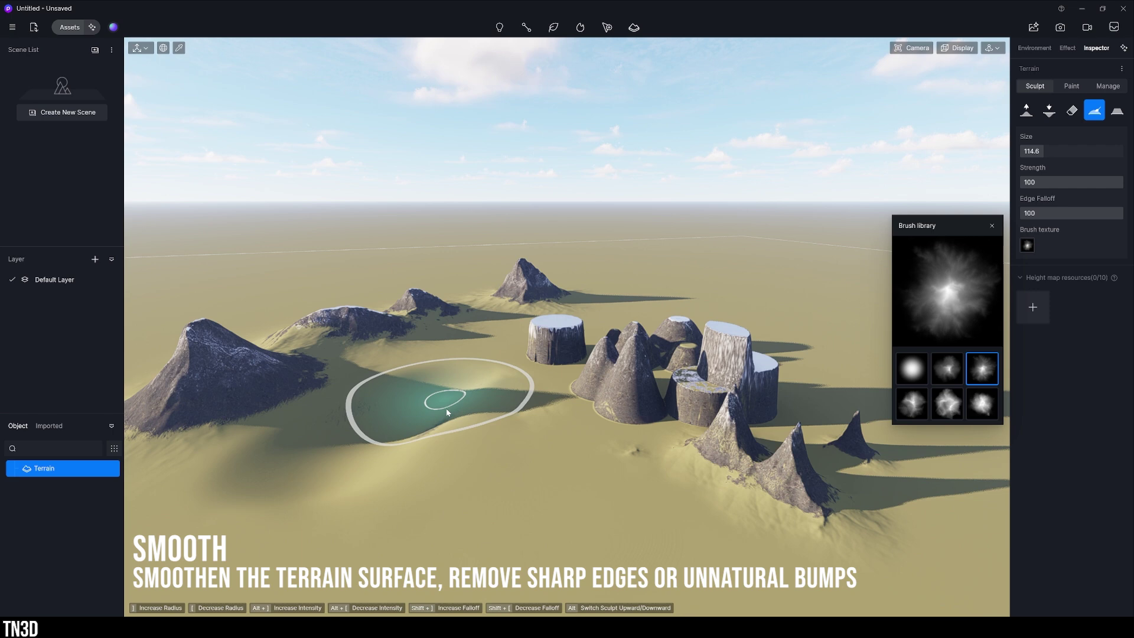
Flatten the cluster of pillars and nearby ground into flat-topped plateaus
left_click(1118, 111)
mouse_move(737, 354)
left_mouse_down()
mouse_move(677, 347)
mouse_move(652, 378)
mouse_move(552, 326)
mouse_move(566, 316)
mouse_move(541, 325)
mouse_move(579, 400)
mouse_move(745, 465)
mouse_move(804, 442)
mouse_move(744, 408)
mouse_move(701, 341)
mouse_move(632, 342)
mouse_move(776, 382)
left_mouse_up()
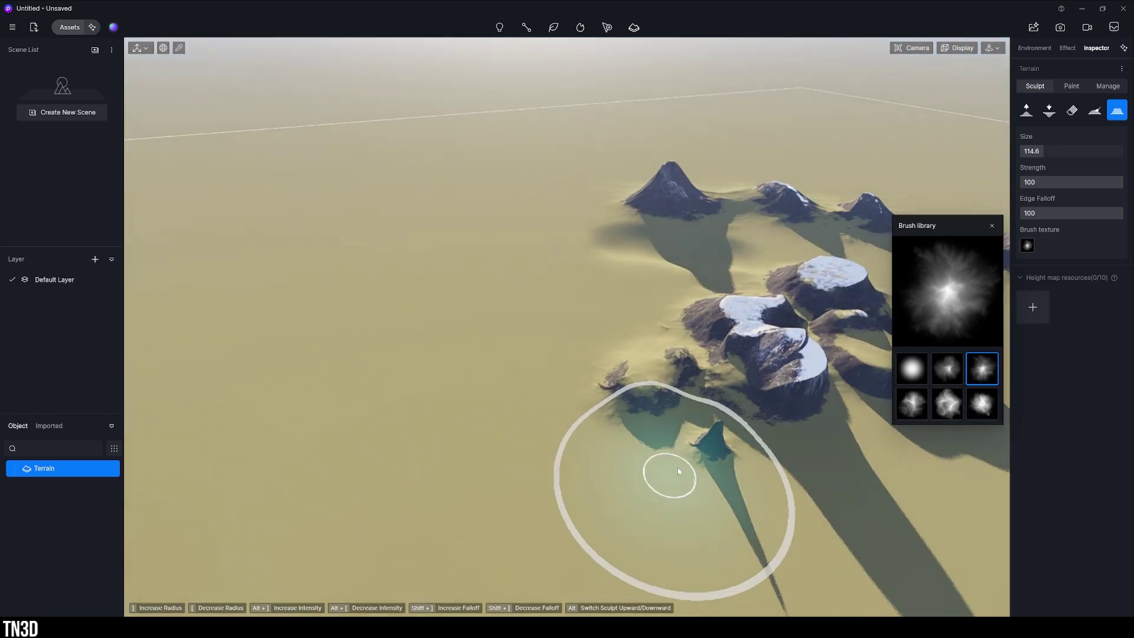
mouse_move(677, 469)
left_mouse_down()
mouse_move(772, 392)
mouse_move(727, 373)
left_mouse_up()
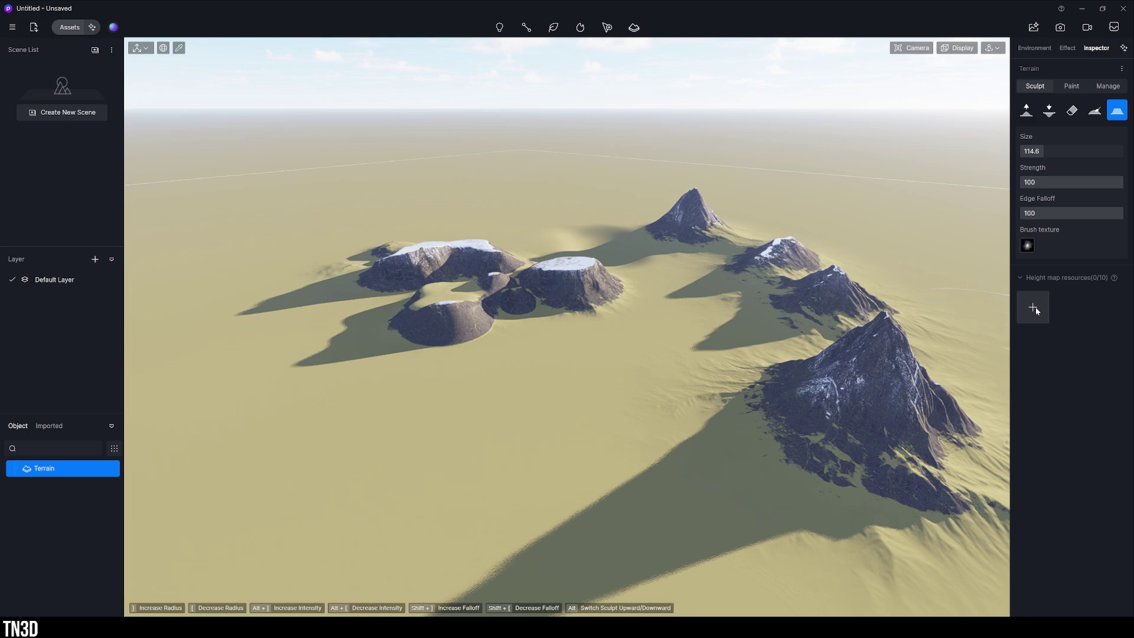
Place the Volcano 02 height map onto the terrain and frame it in view
left_click(1035, 308)
left_click_drag(212, 150, 877, 311)
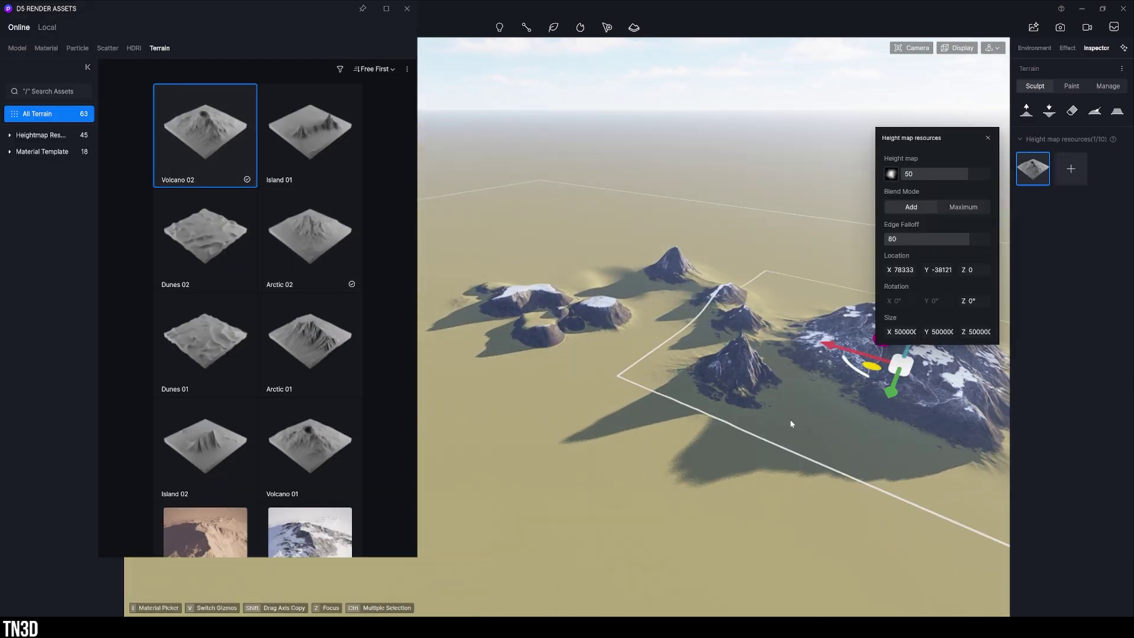
left_click_drag(890, 353, 874, 369)
key("z")
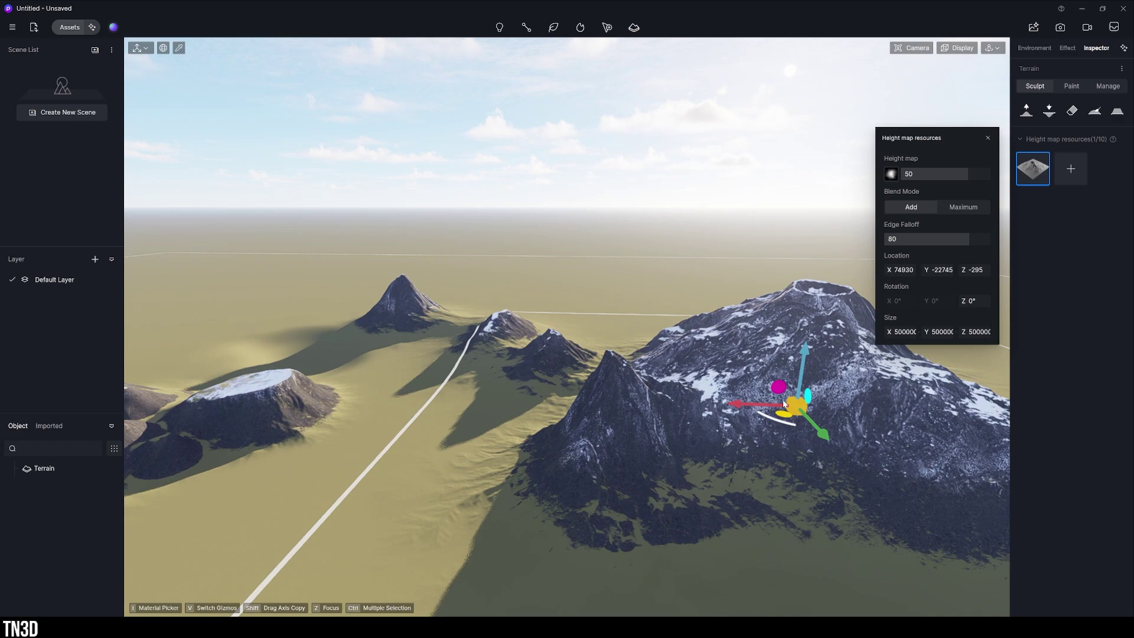
left_click_drag(746, 404, 409, 404)
middle_click_drag(409, 404, 342, 451)
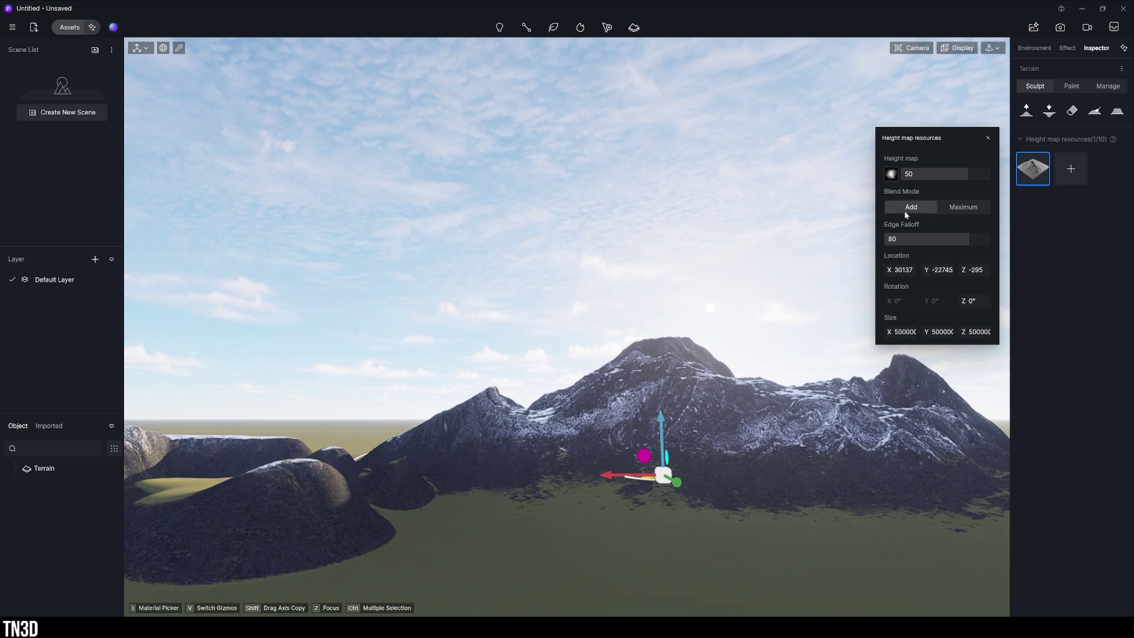
Blend Volcano 02 by Maximum, shift it right, edge falloff 68, rotation about 8°
left_click(953, 208)
left_click_drag(625, 476, 688, 476)
left_click_drag(969, 239, 937, 242)
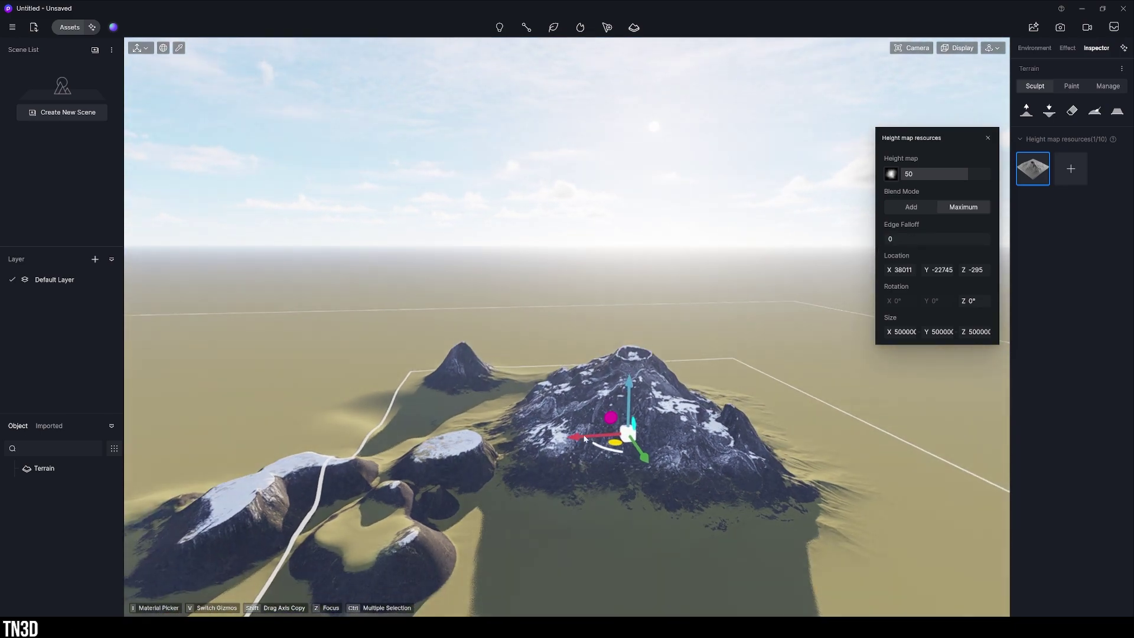
left_click_drag(624, 418, 903, 413)
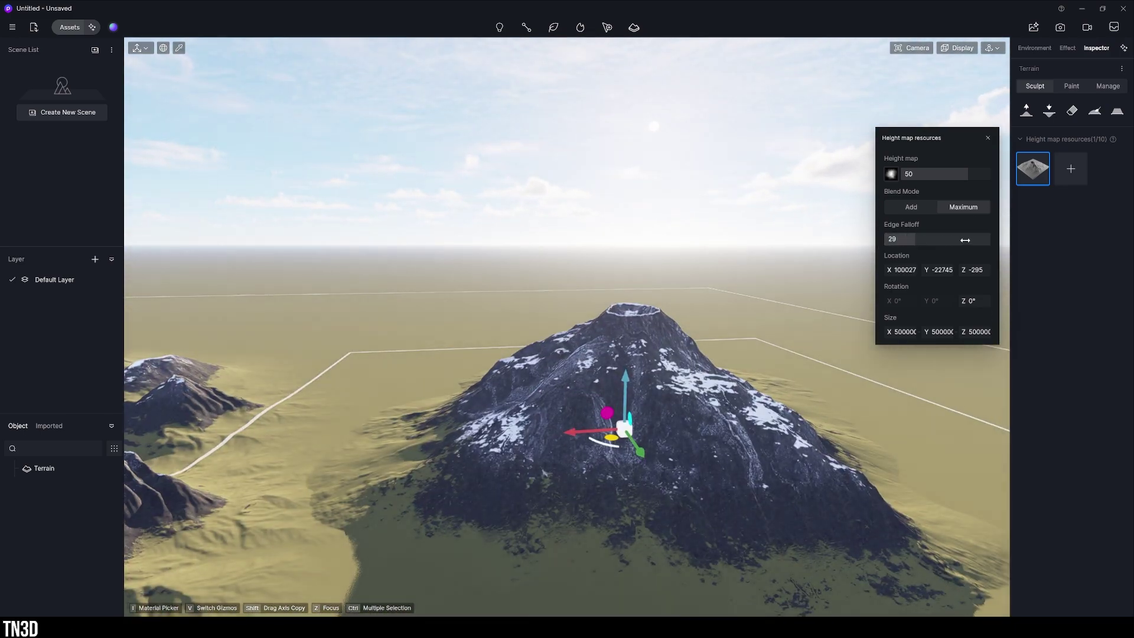
left_click_drag(965, 240, 904, 244)
left_click_drag(987, 302, 955, 325)
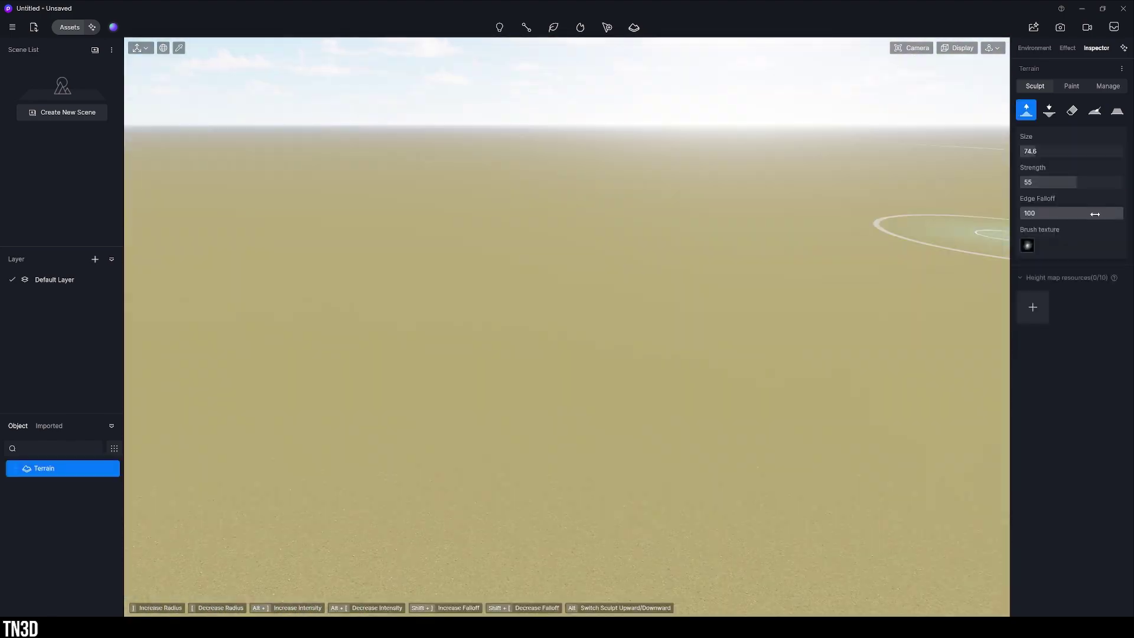
Pick a rocky brush texture and sculpt ridges and lower slopes of the mountain range
left_click(1028, 246)
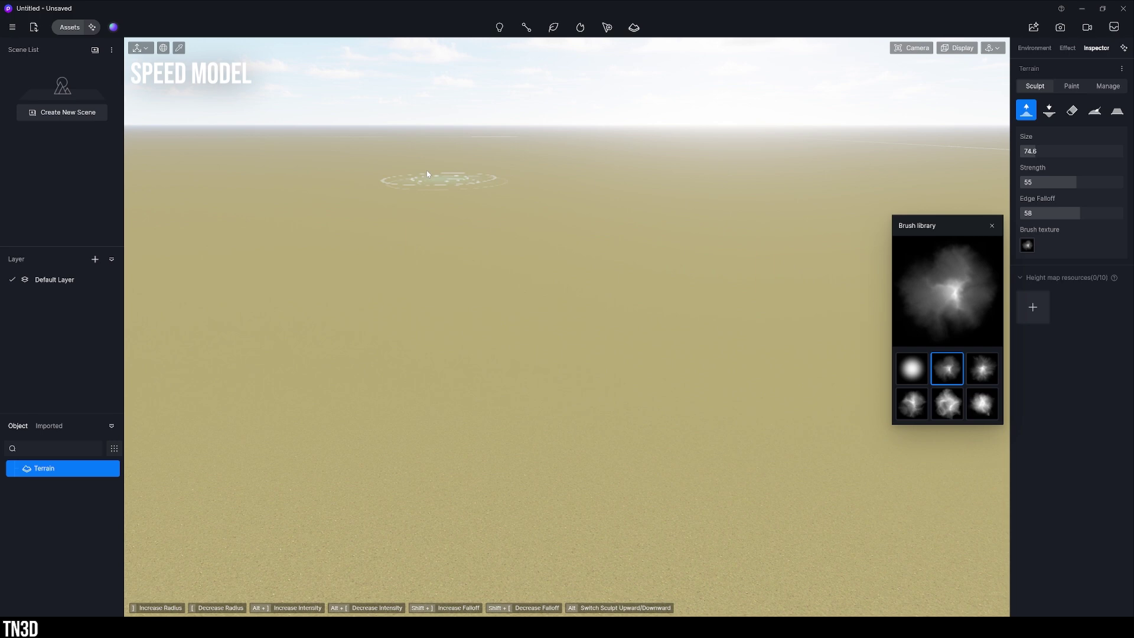
mouse_move(385, 213)
left_mouse_down()
mouse_move(260, 251)
mouse_move(393, 207)
left_mouse_up()
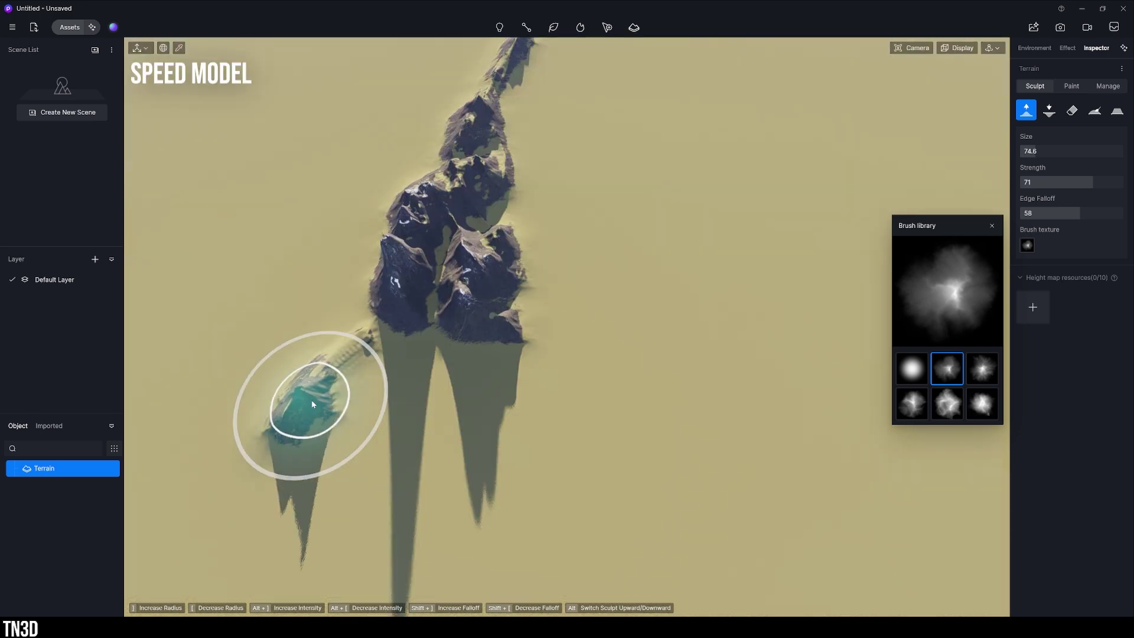
mouse_move(311, 400)
left_mouse_down()
mouse_move(391, 348)
mouse_move(507, 377)
mouse_move(513, 460)
mouse_move(489, 462)
mouse_move(461, 417)
left_mouse_up()
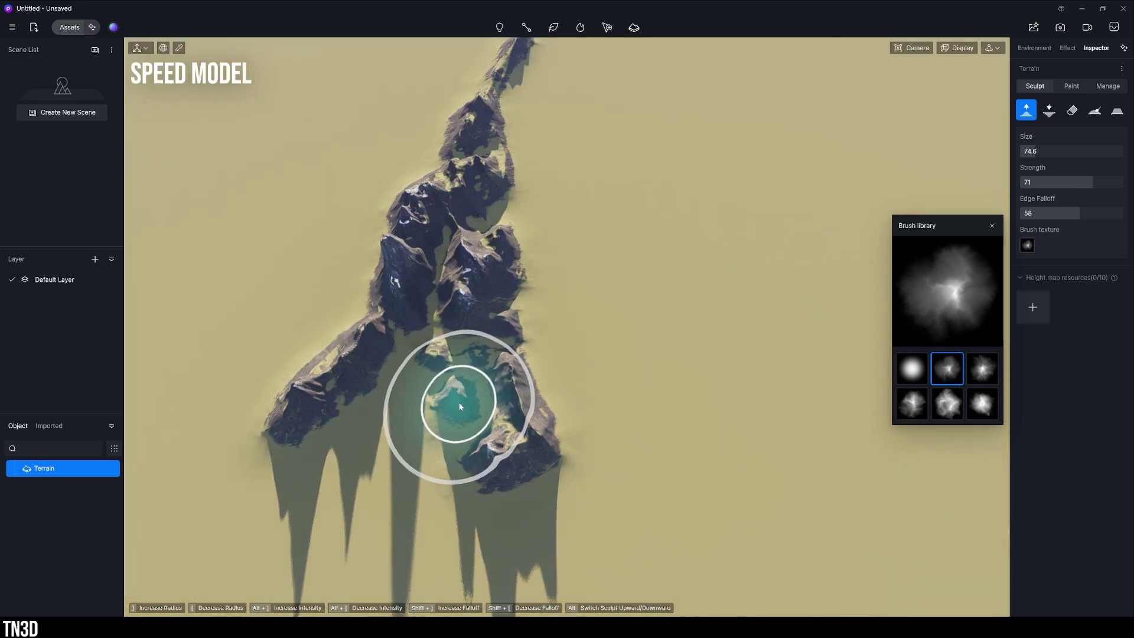
left_click_drag(1032, 151, 1057, 152)
mouse_move(384, 449)
left_mouse_down()
mouse_move(375, 431)
mouse_move(354, 435)
mouse_move(431, 317)
left_mouse_up()
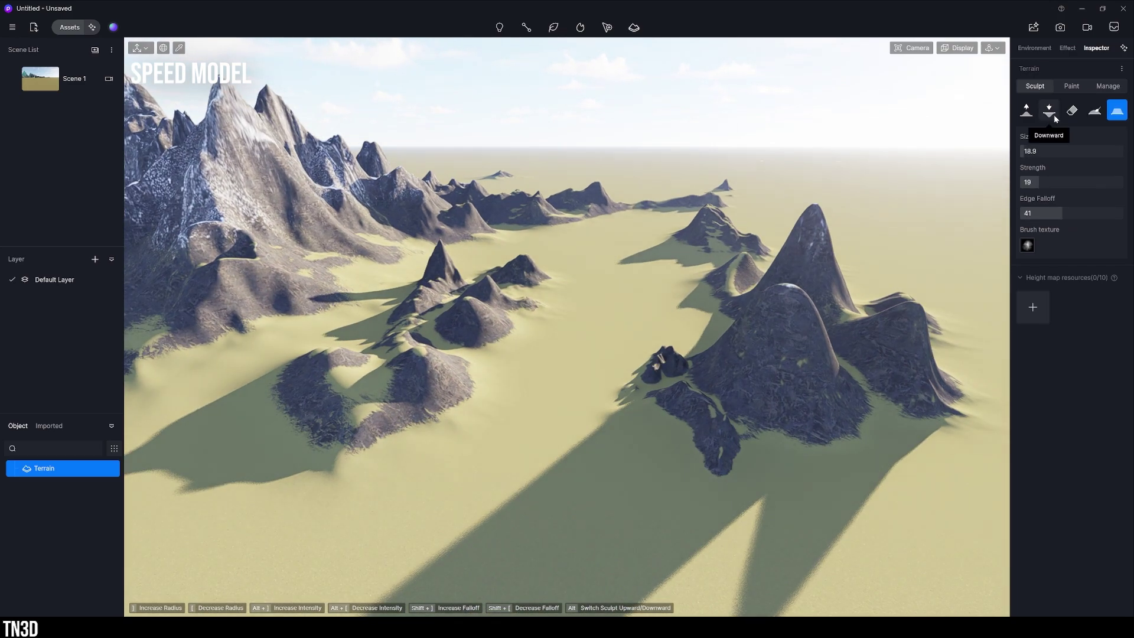
Dig a crater and a lowered trench through the valley with a small Lower sculpt brush
left_click(1049, 111)
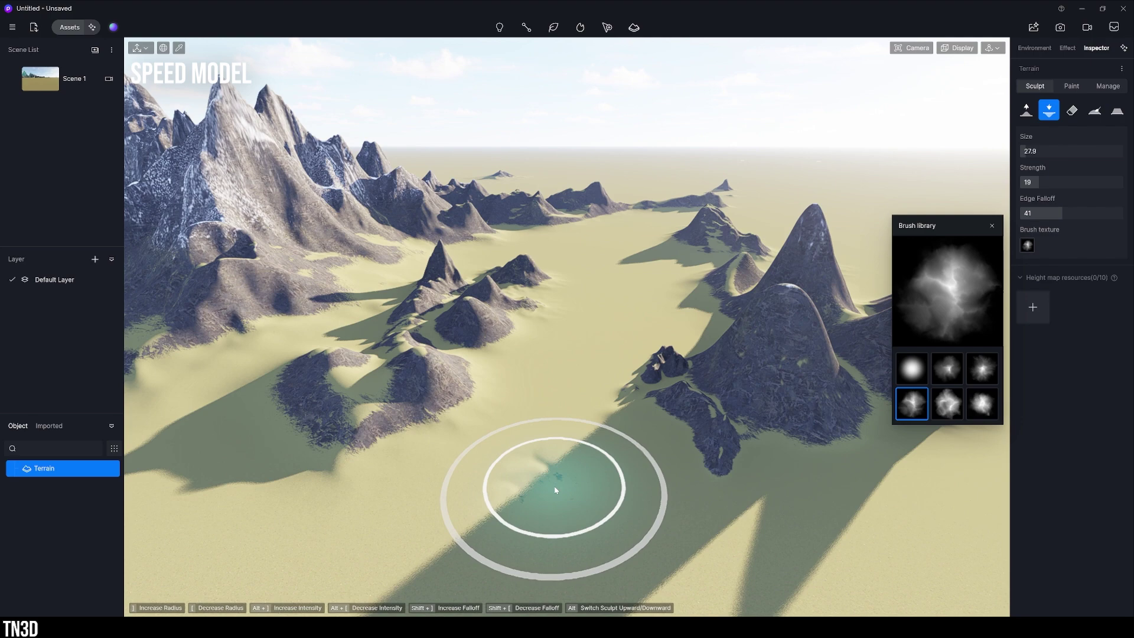
left_click_drag(552, 481, 531, 473)
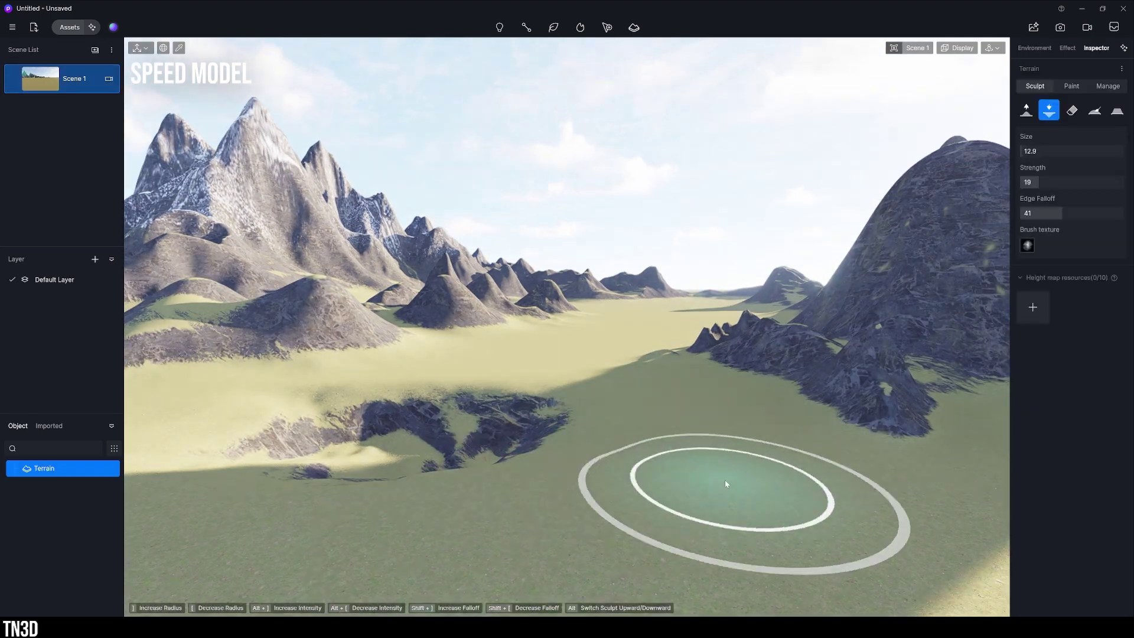
mouse_move(724, 480)
left_mouse_down()
mouse_move(461, 478)
mouse_move(515, 531)
mouse_move(581, 468)
mouse_move(811, 443)
mouse_move(520, 406)
left_mouse_up()
key("bracketleft")
key("bracketleft")
key("bracketleft")
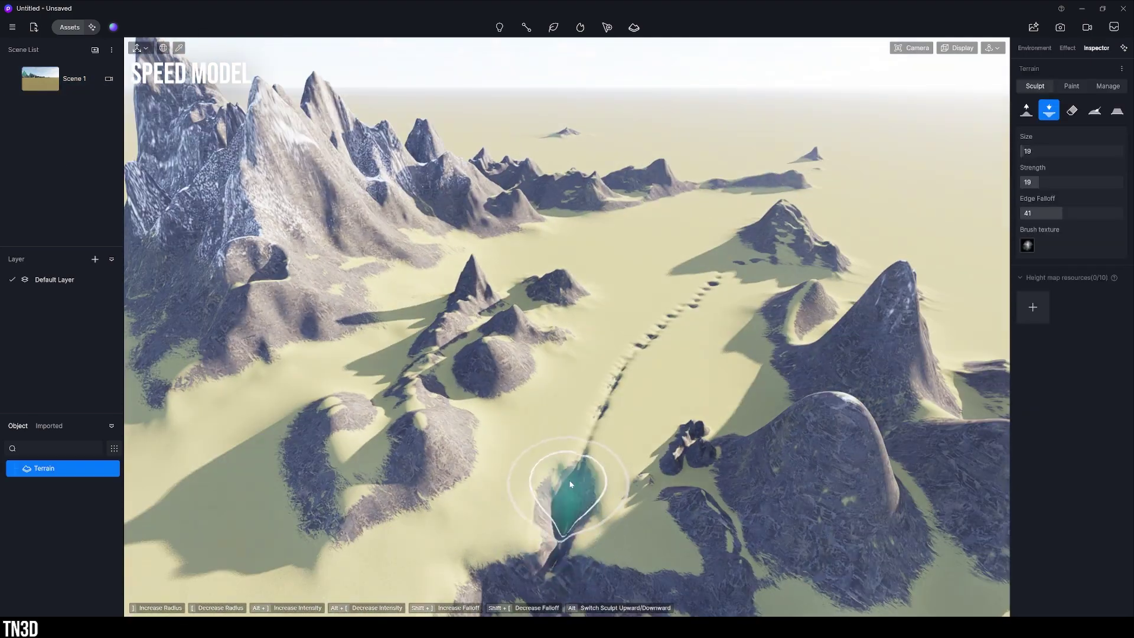
mouse_move(583, 480)
left_mouse_down()
mouse_move(586, 409)
mouse_move(557, 494)
mouse_move(743, 356)
left_mouse_up()
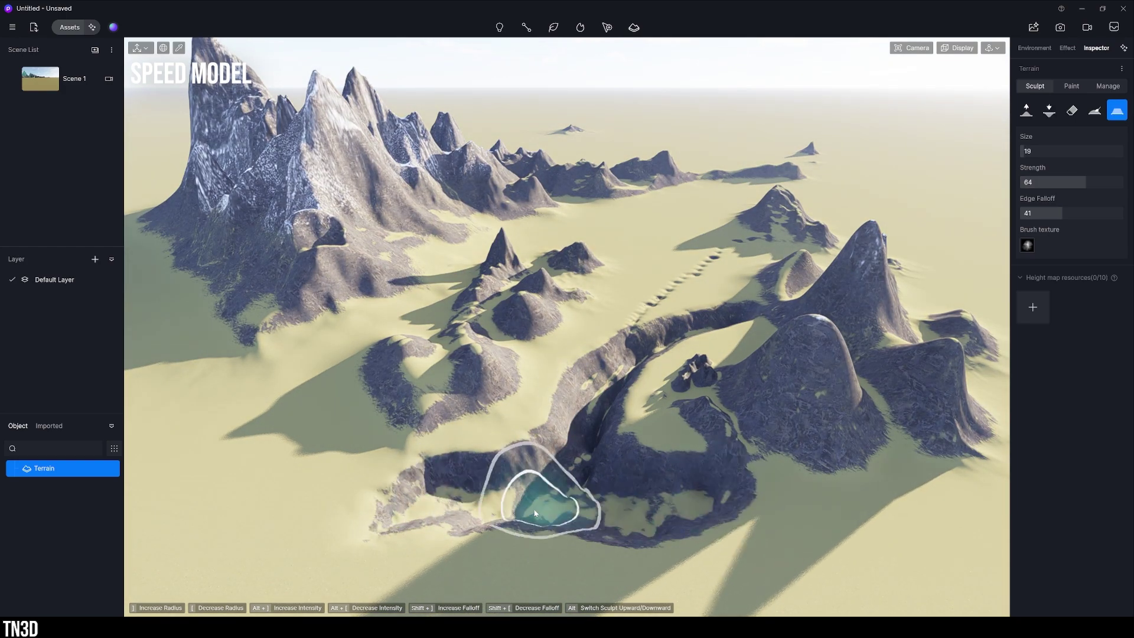
mouse_move(577, 460)
left_mouse_down()
mouse_move(437, 501)
mouse_move(620, 481)
left_mouse_up()
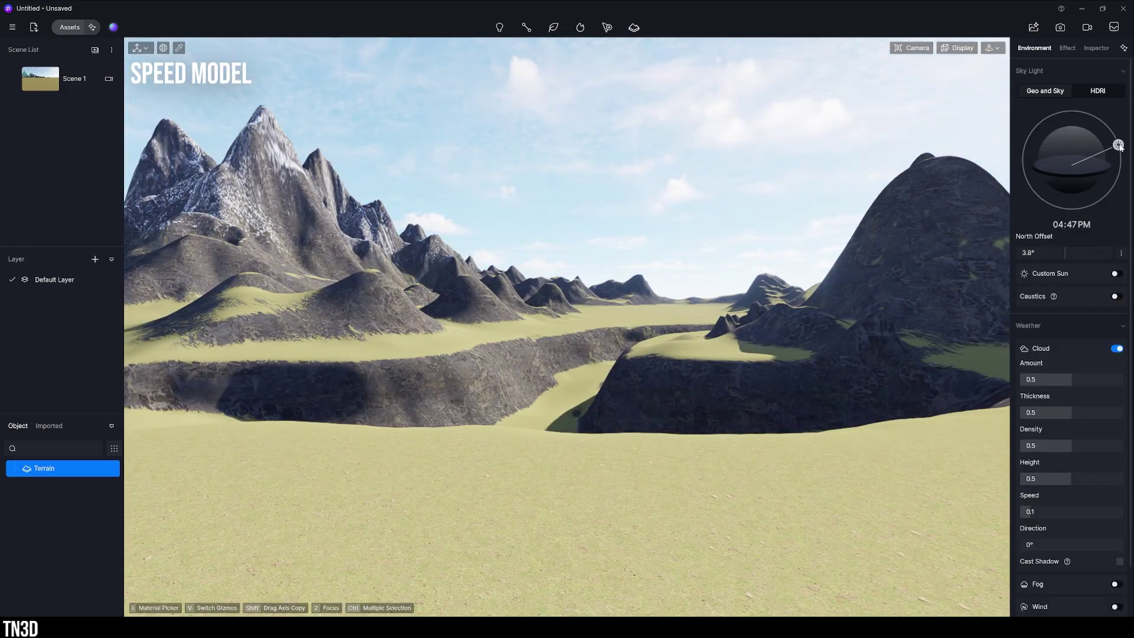
Lower the sun to 06:10 PM for evening light and return to the terrain sculpt tools
left_click_drag(1121, 148, 1111, 171)
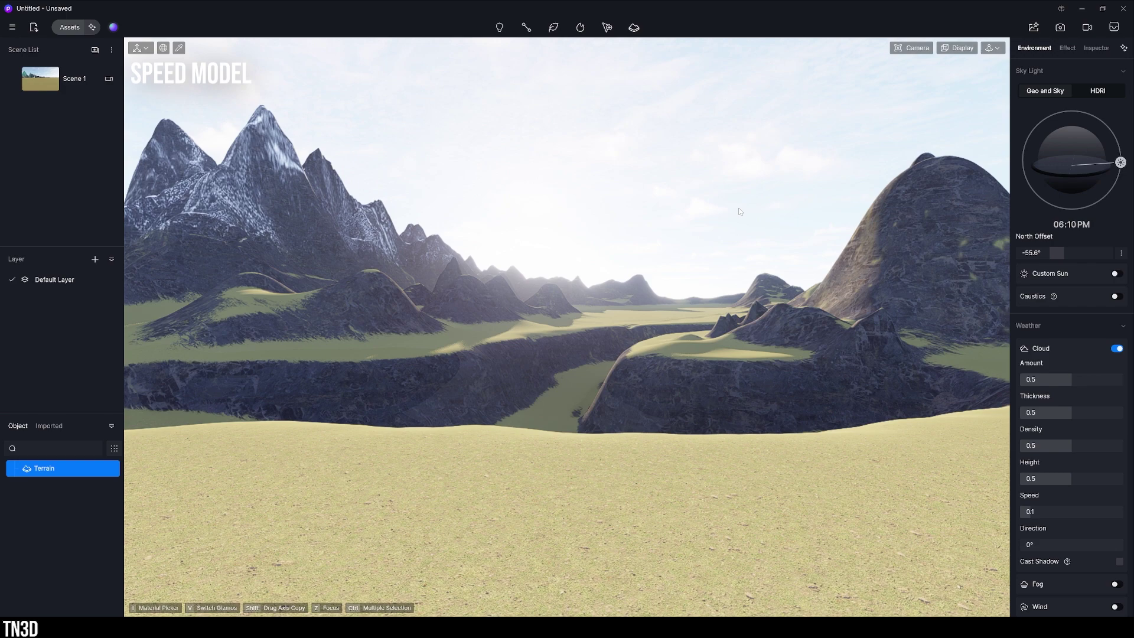
left_click(79, 470)
left_click(1073, 88)
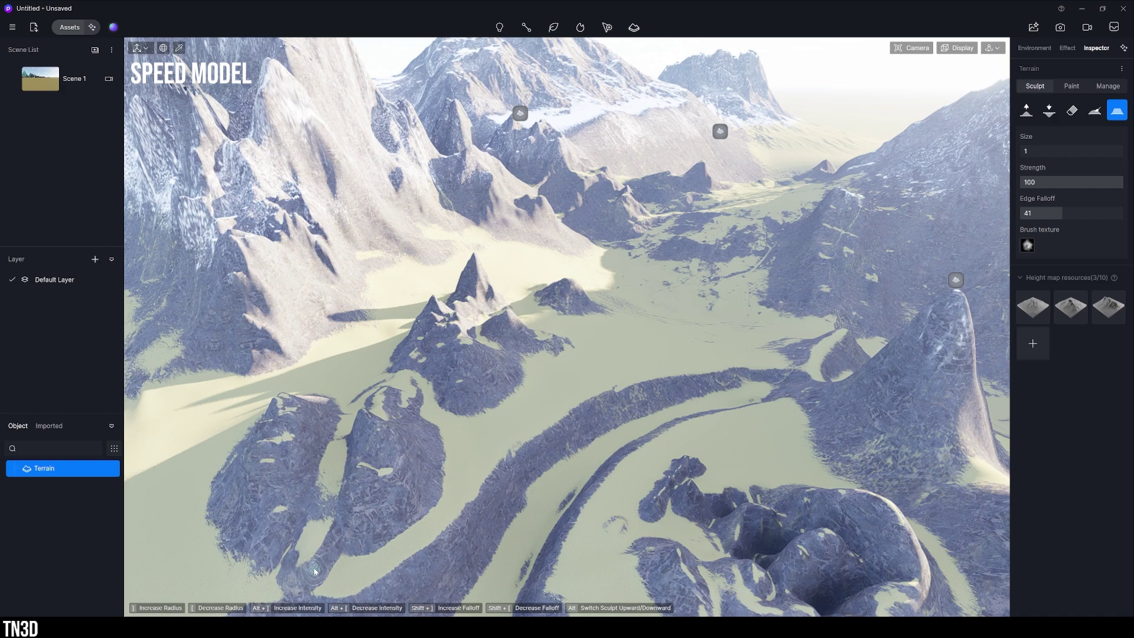
Enlarge the sculpt brush to keep shaping the winding valley between the rocky mountains
key("bracketright")
key("bracketright")
key("bracketright")
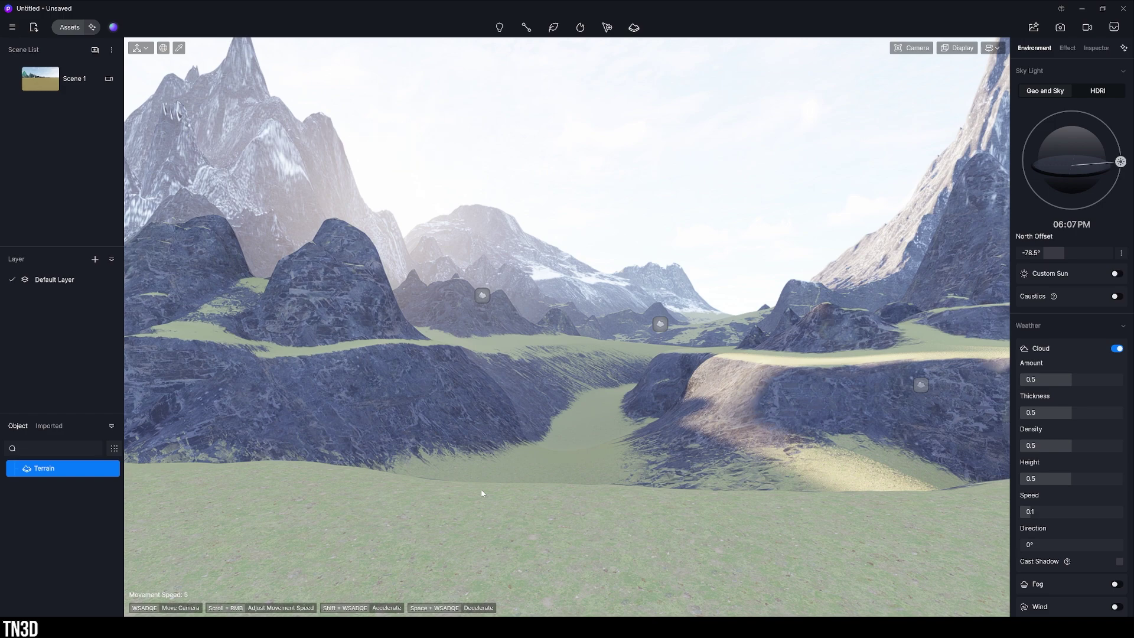
Add Deciduous Woodland 06 to an empty Ground slot in Terrain Paint and switch to the paint brush
left_click(482, 494)
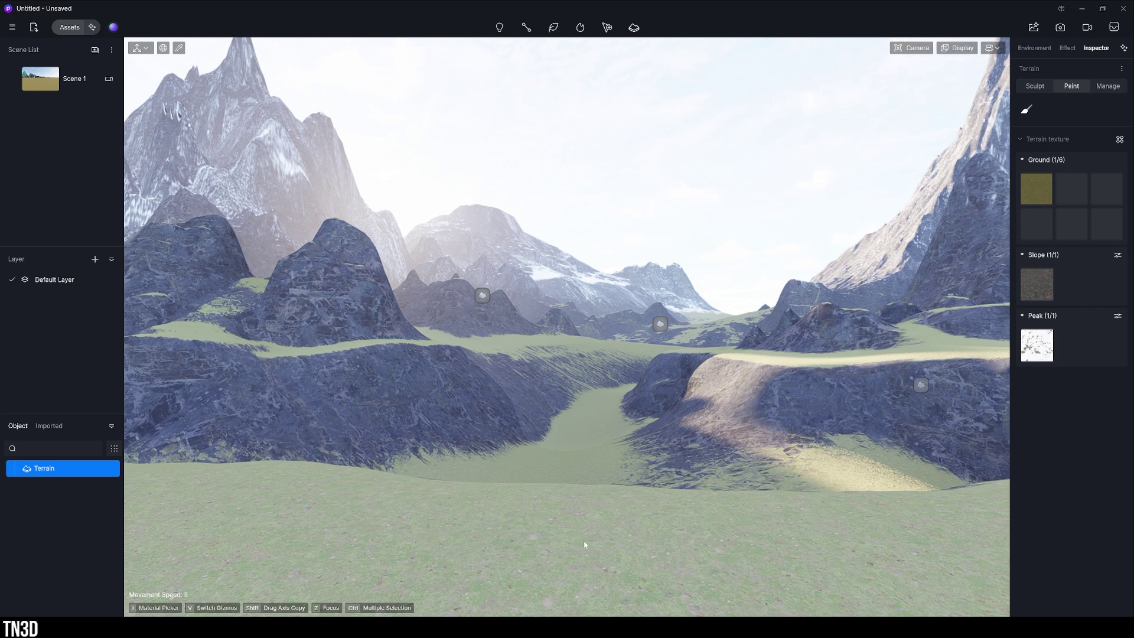
left_click(1073, 189)
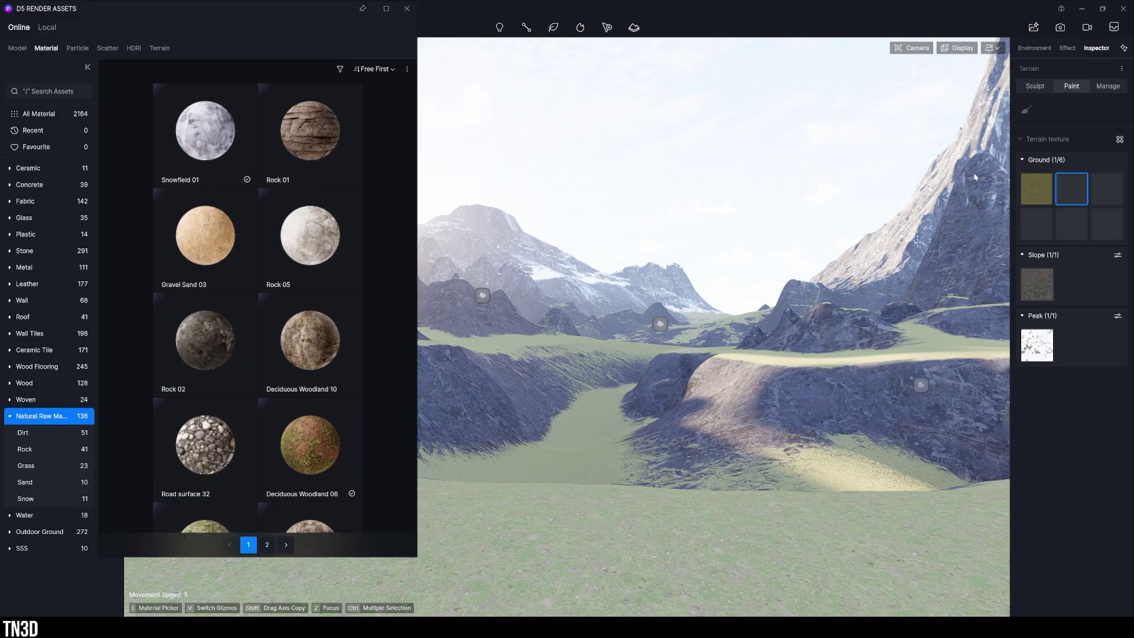
left_click(314, 455)
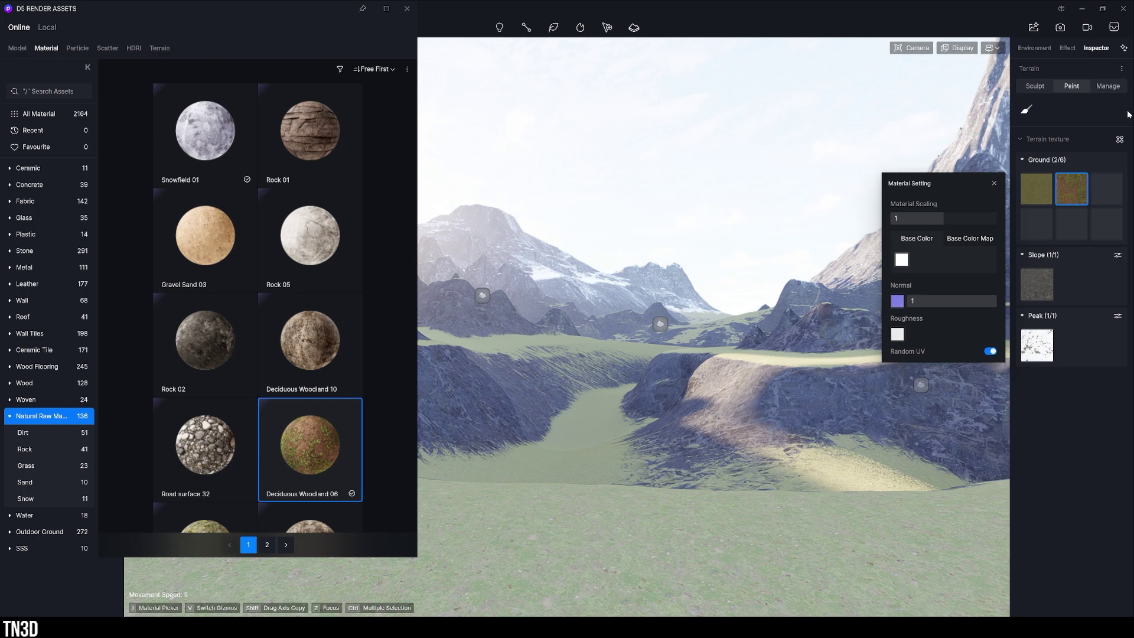
left_click(1076, 192)
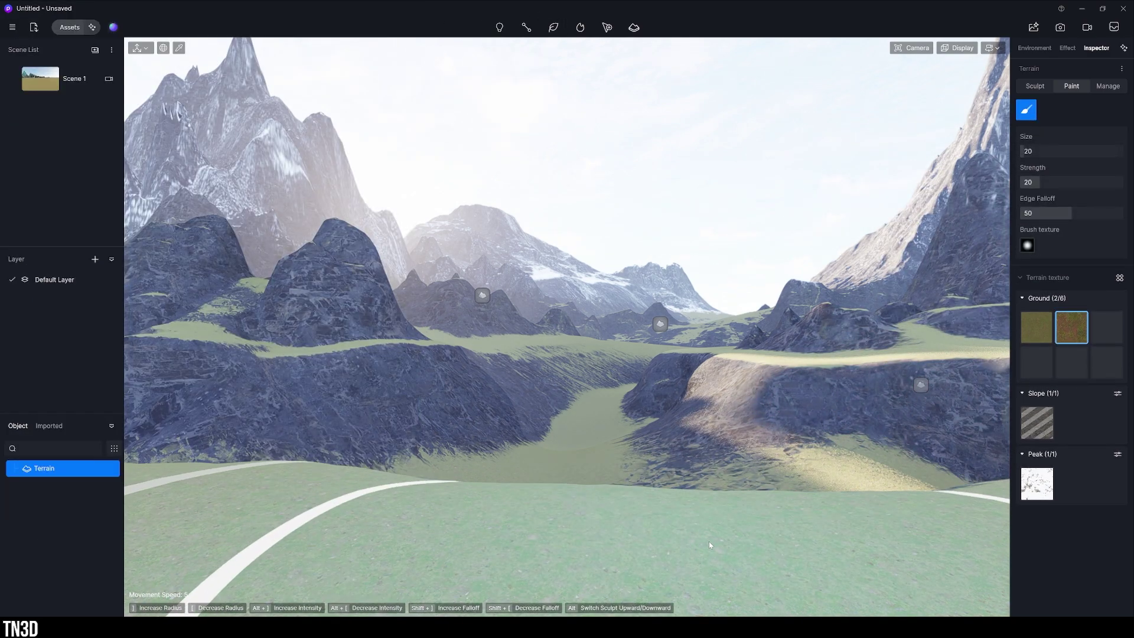
Paint the foreground and lower-left area with woodland ground using a size 4 brush
key("bracketleft")
key("bracketleft")
key("bracketleft")
key("bracketleft")
mouse_move(871, 525)
left_mouse_down()
mouse_move(414, 452)
mouse_move(177, 481)
mouse_move(709, 509)
mouse_move(214, 601)
mouse_move(887, 532)
mouse_move(431, 556)
mouse_move(898, 531)
mouse_move(118, 532)
left_mouse_up()
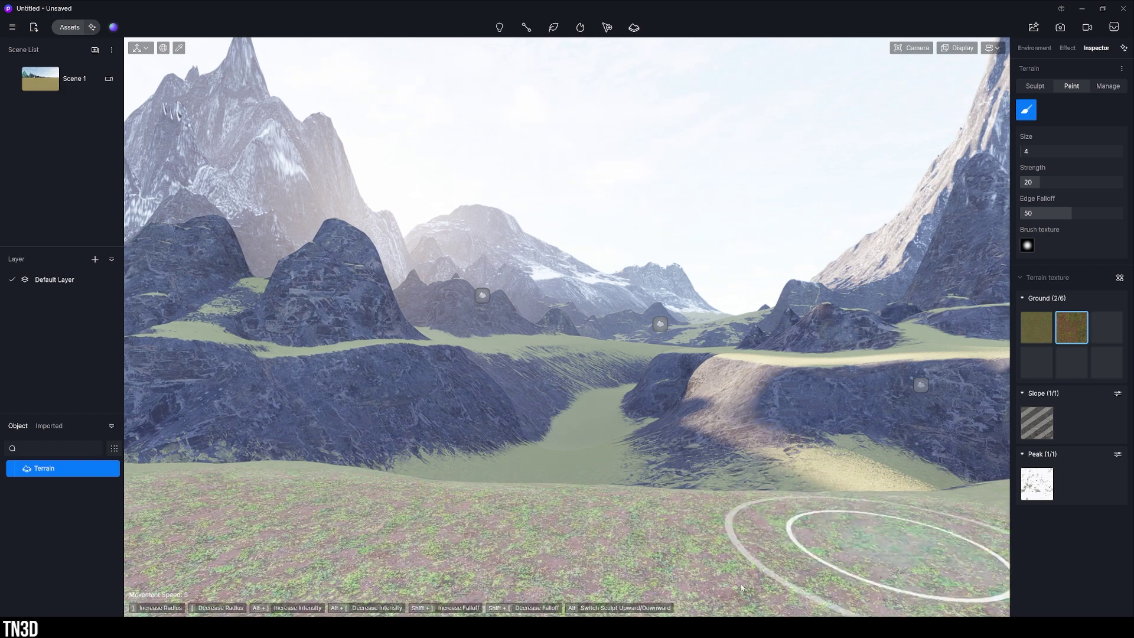
scroll(835, 531, "down", 3)
left_click_drag(248, 561, 99, 442)
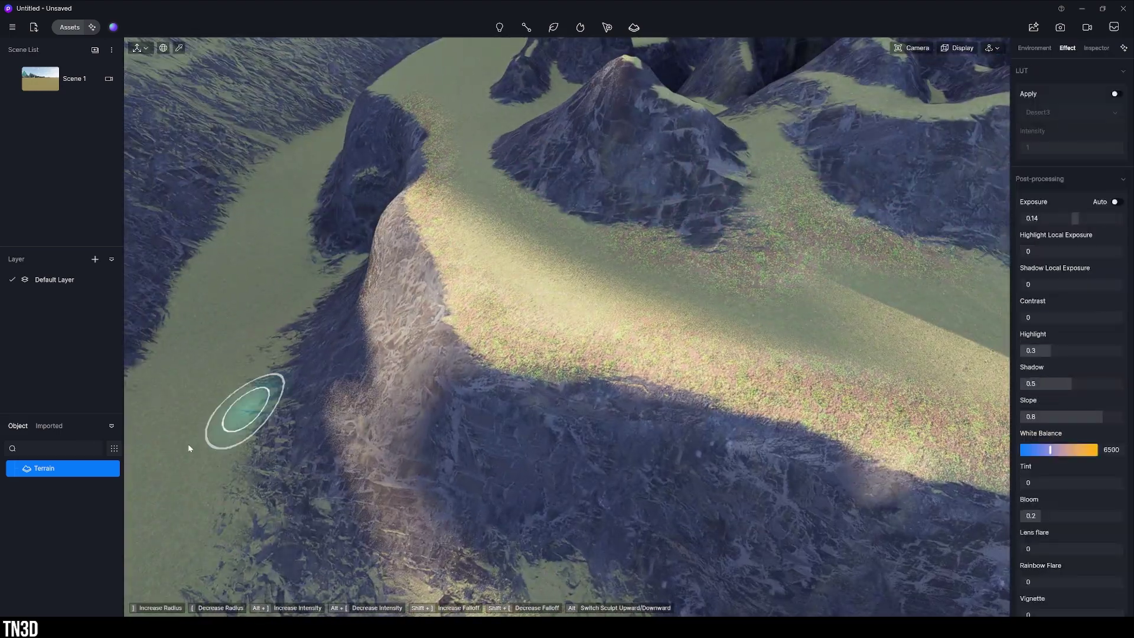
Cover the crater floor and valley floor with the brown rock ground texture
left_click(1097, 48)
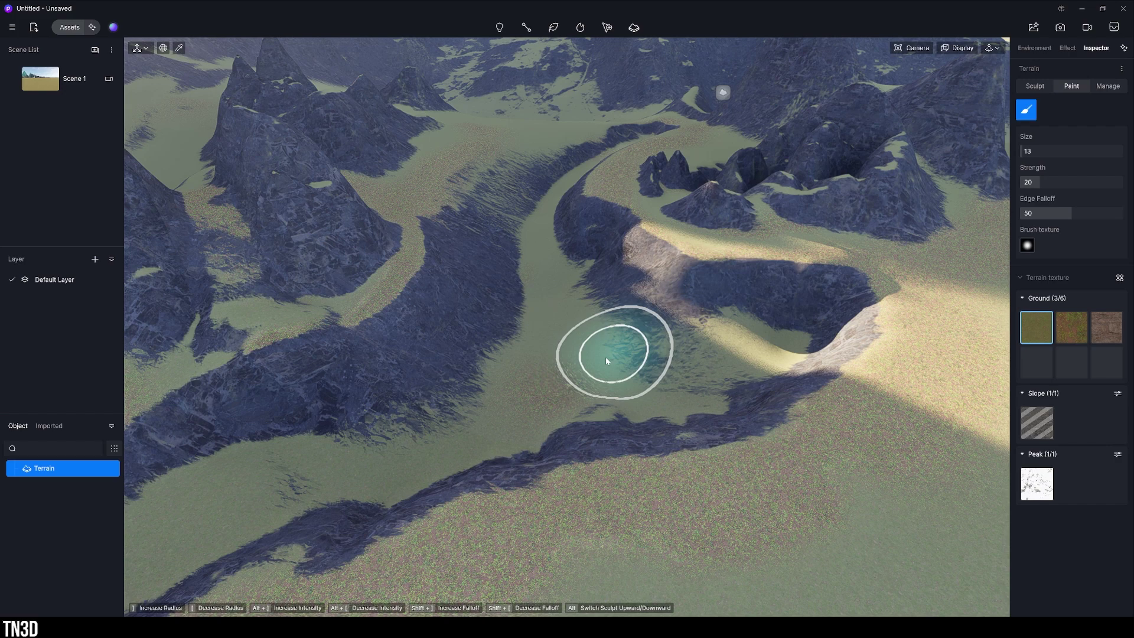
left_click(1106, 328)
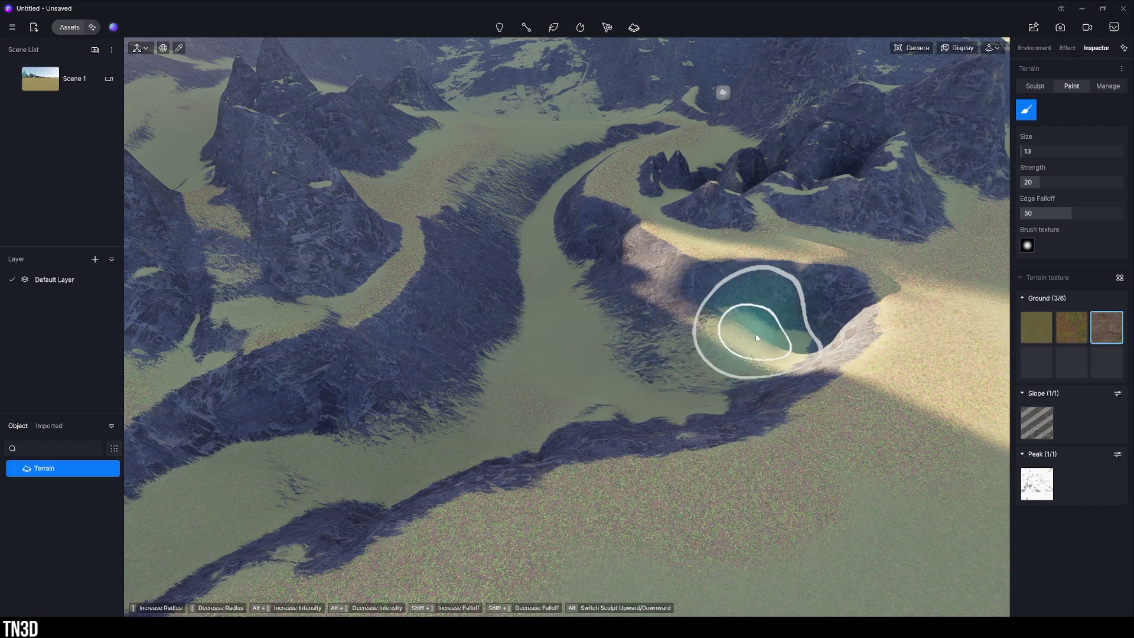
mouse_move(757, 338)
left_mouse_down()
mouse_move(725, 352)
mouse_move(788, 342)
mouse_move(720, 386)
mouse_move(627, 400)
left_mouse_up()
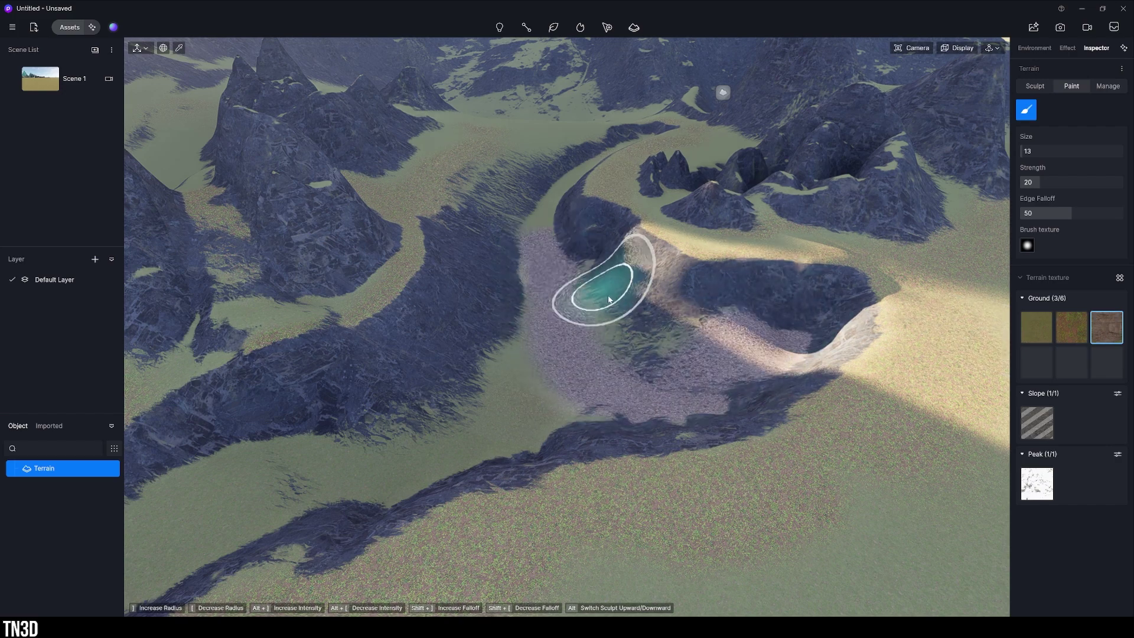
mouse_move(609, 300)
left_mouse_down()
mouse_move(537, 354)
mouse_move(485, 417)
mouse_move(582, 410)
mouse_move(197, 501)
mouse_move(435, 478)
mouse_move(719, 367)
mouse_move(738, 370)
mouse_move(507, 349)
mouse_move(535, 248)
left_mouse_up()
mouse_move(534, 248)
right_mouse_down()
mouse_move(739, 455)
mouse_move(619, 290)
right_mouse_up()
scroll(582, 167, "up", 6)
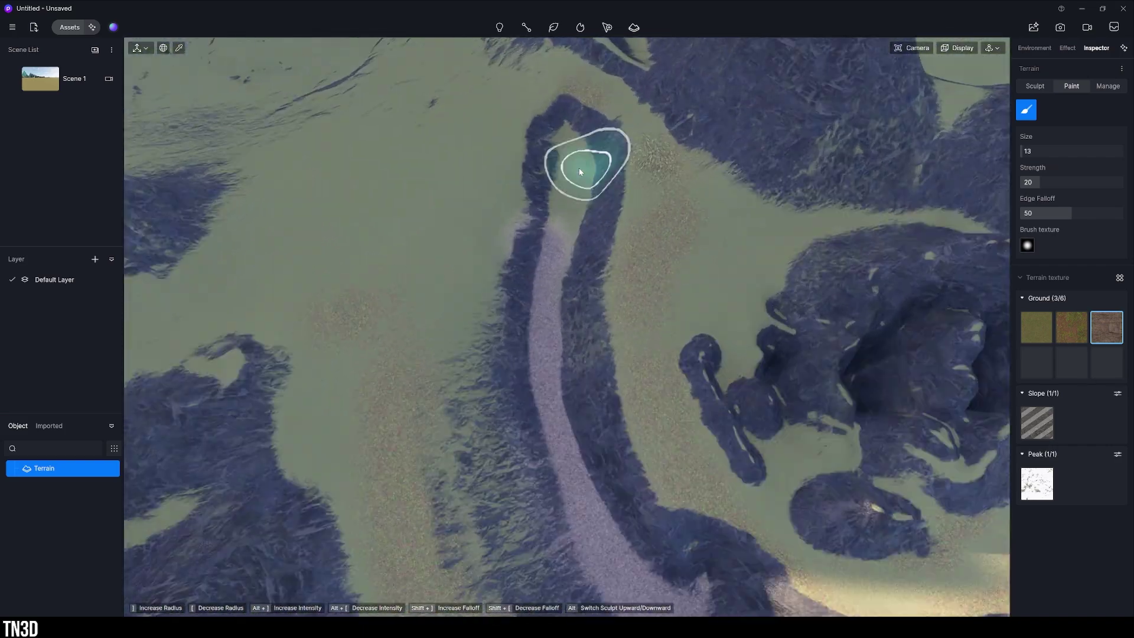
scroll(564, 200, "down", 10)
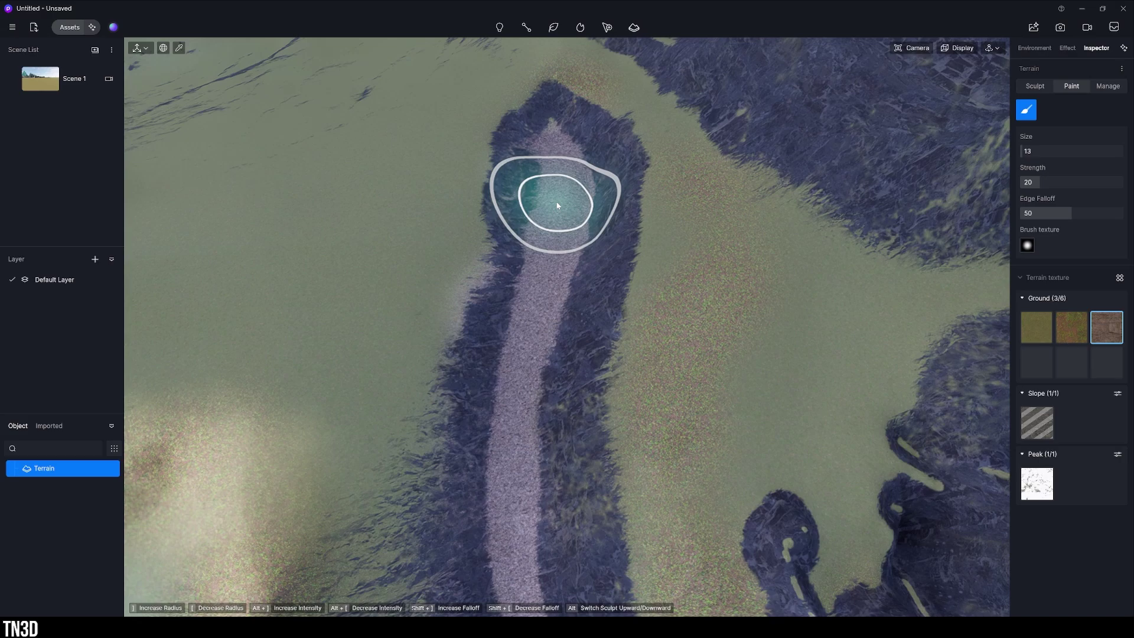
scroll(626, 541, "up", 3)
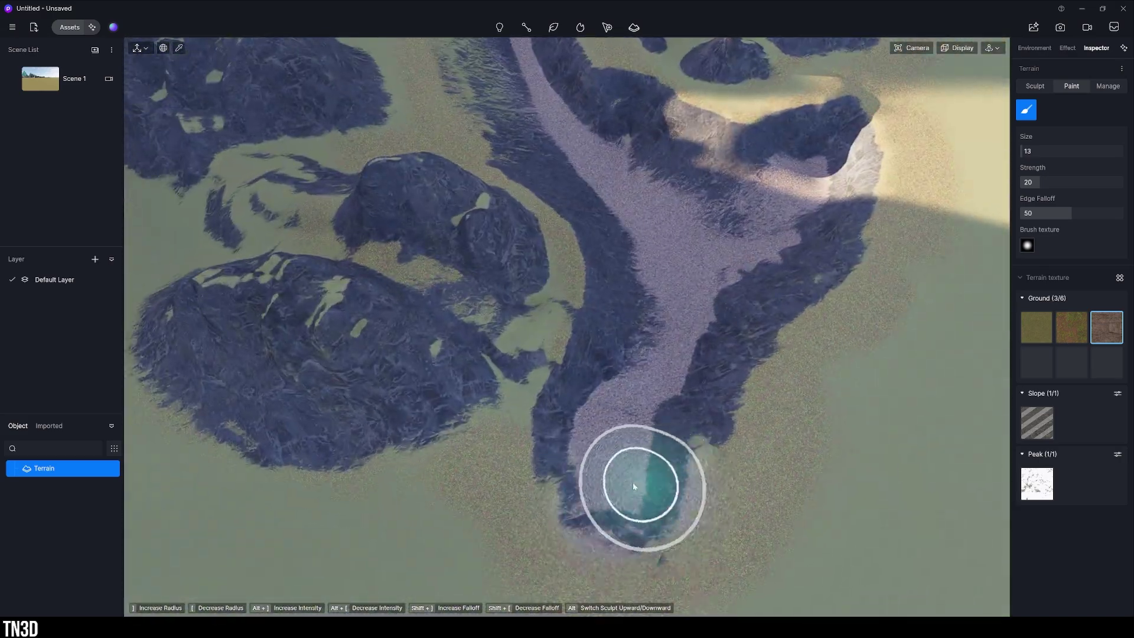
scroll(633, 481, "up", 8)
Go to the Scene 1 camera view and raise exposure to 0.12
left_click(63, 72)
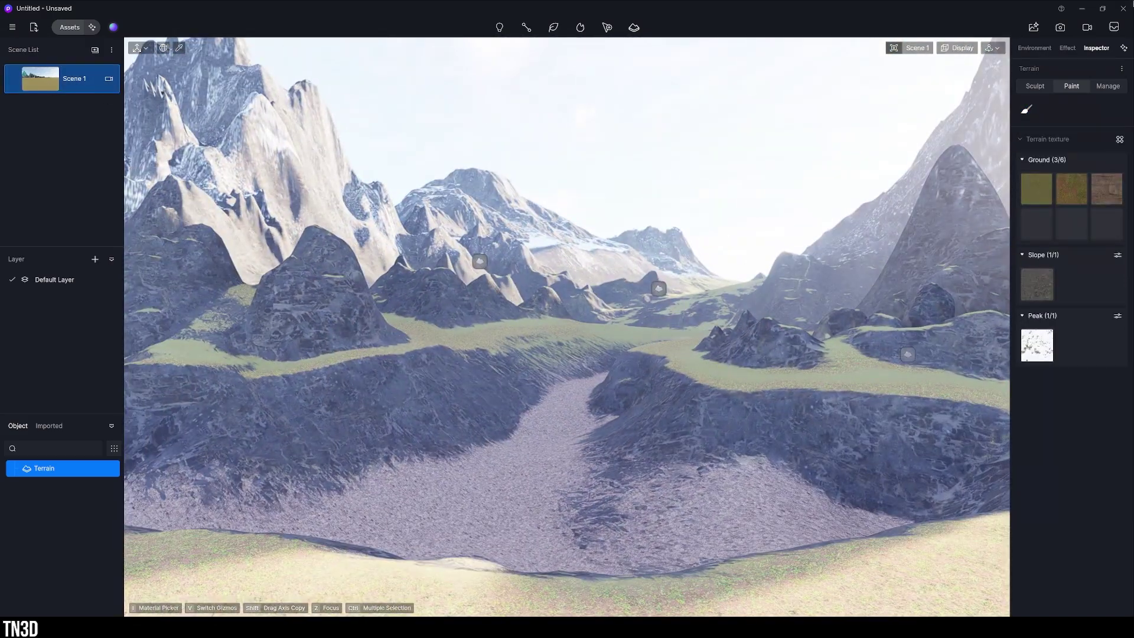
left_click(1068, 48)
left_click_drag(1116, 218, 1123, 218)
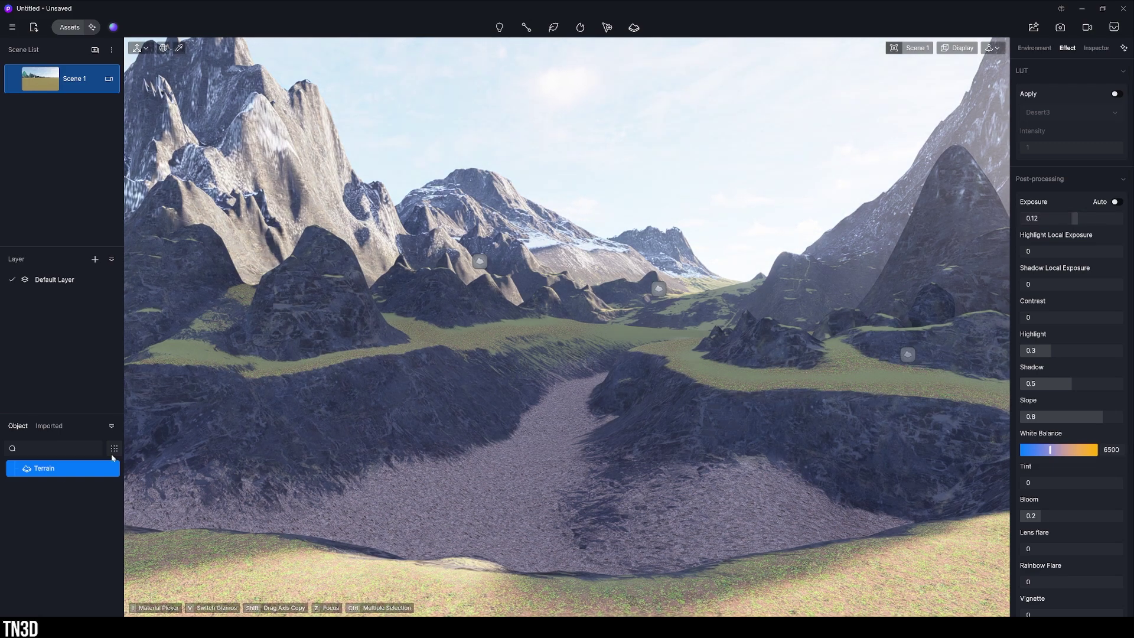
Set the slope material's erosion to 46 and adjust its weathering amount
left_click(66, 470)
left_click(1038, 294)
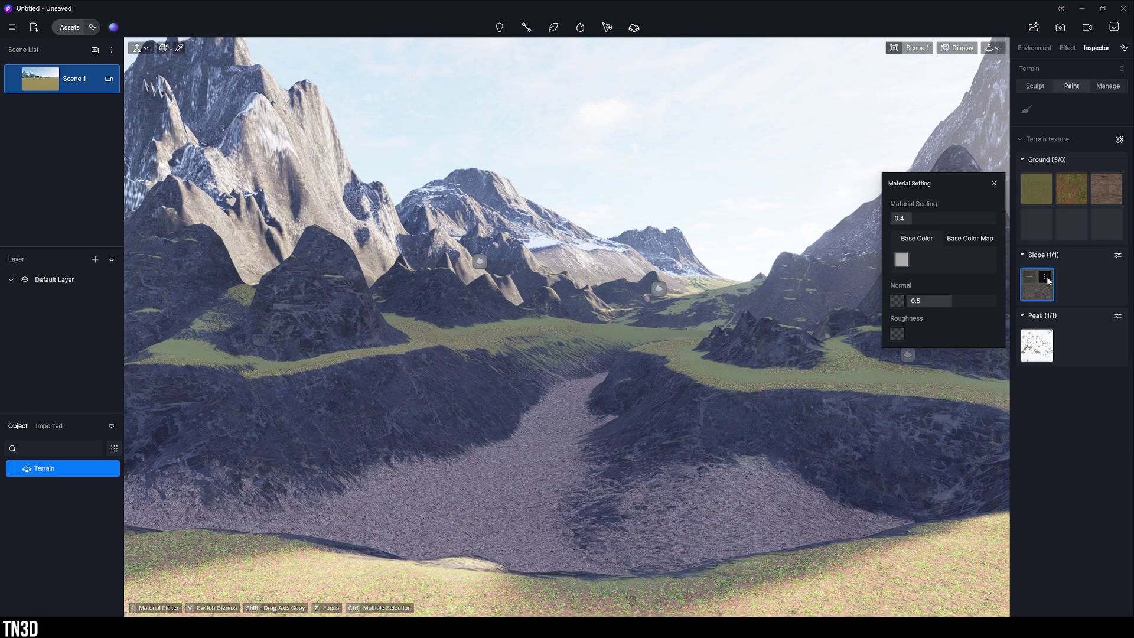
left_click(1046, 278)
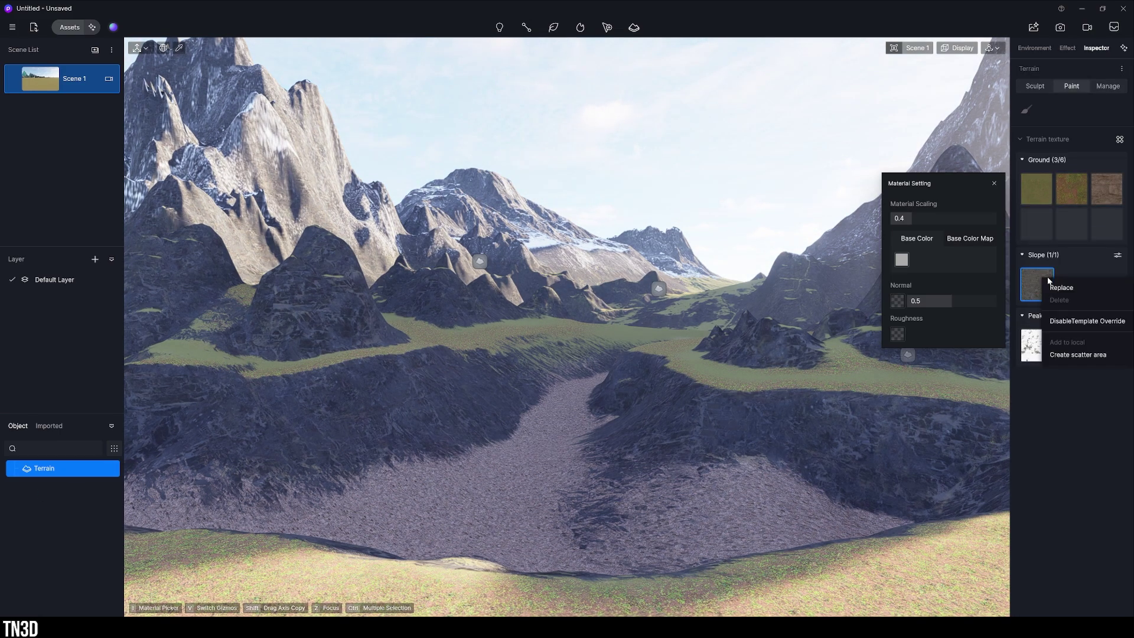
left_click(1078, 261)
left_click(1079, 261)
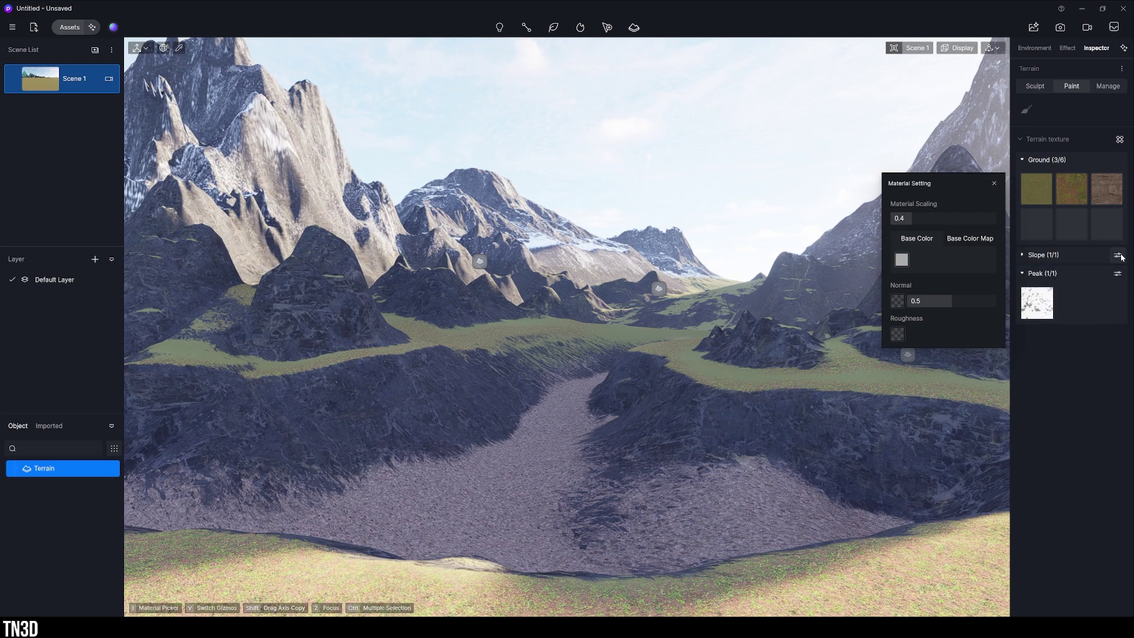
left_click(1119, 256)
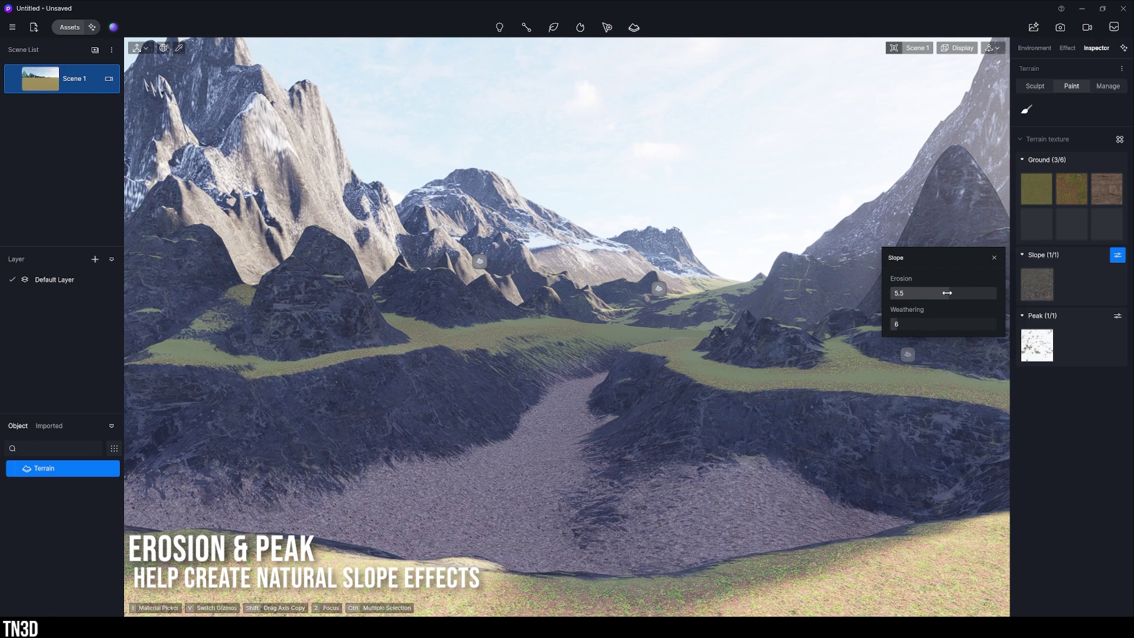
mouse_move(948, 293)
left_mouse_down()
mouse_move(905, 294)
mouse_move(1003, 291)
mouse_move(954, 293)
left_mouse_up()
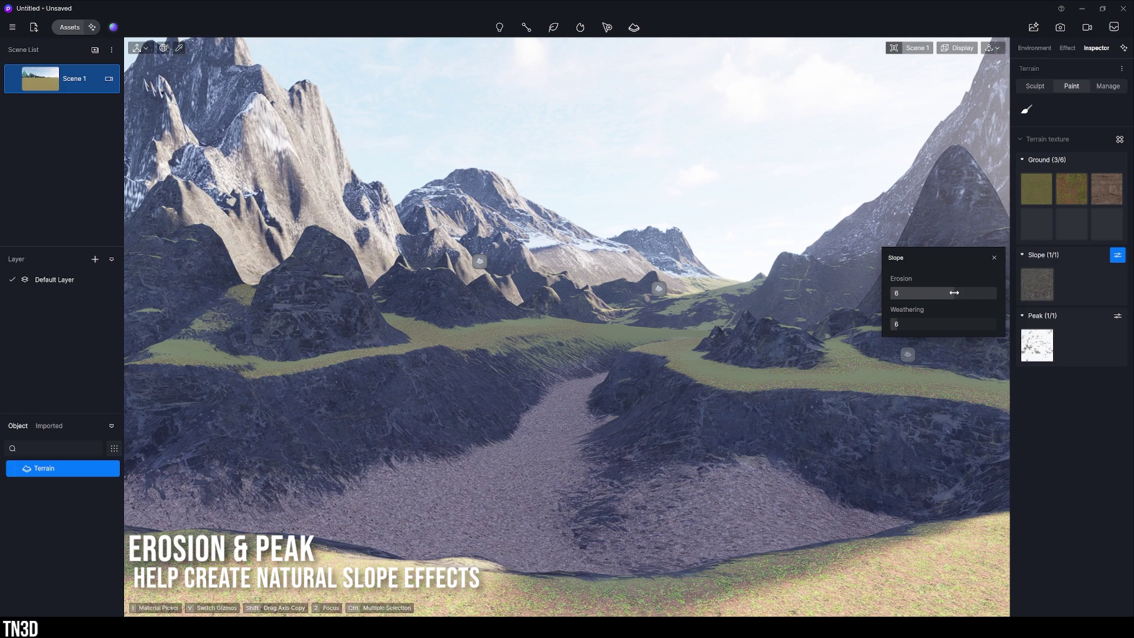
mouse_move(899, 324)
left_mouse_down()
mouse_move(925, 324)
mouse_move(901, 323)
left_mouse_up()
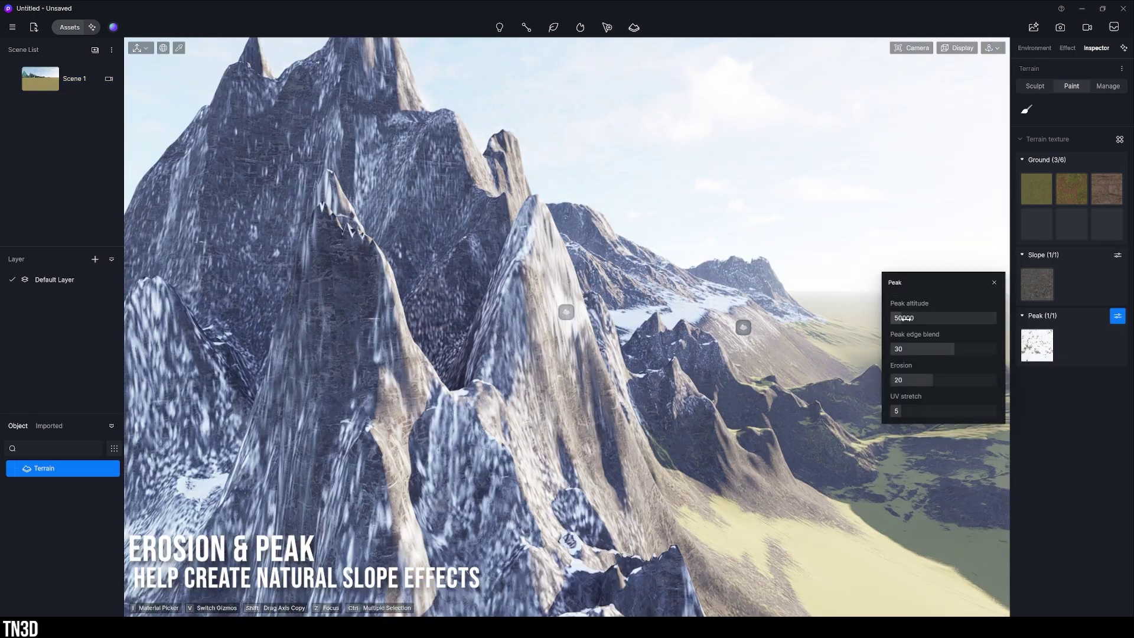
Raise the peak altitude to 83981 so the snow recedes, checking from Scene 1
left_click_drag(898, 318, 913, 318)
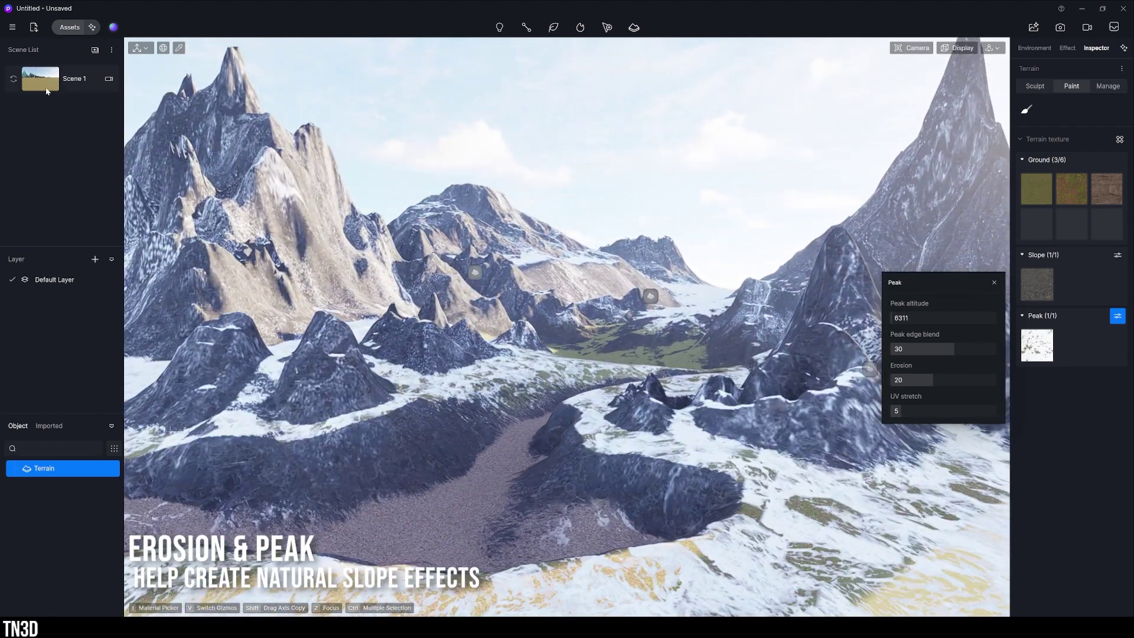
left_click(46, 91)
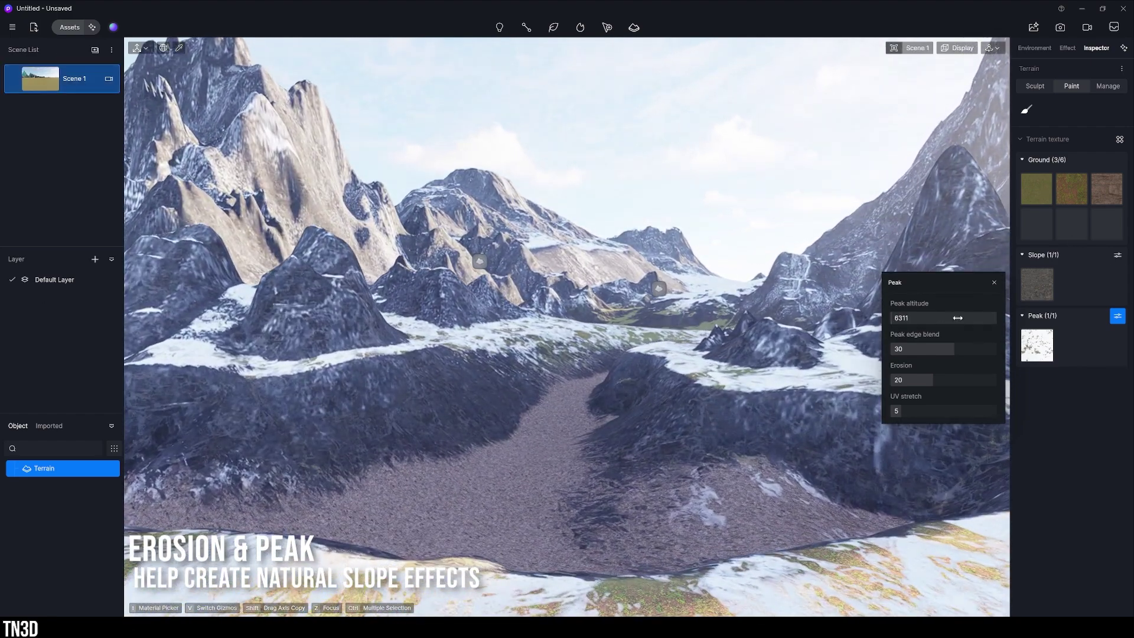
left_click_drag(894, 319, 897, 319)
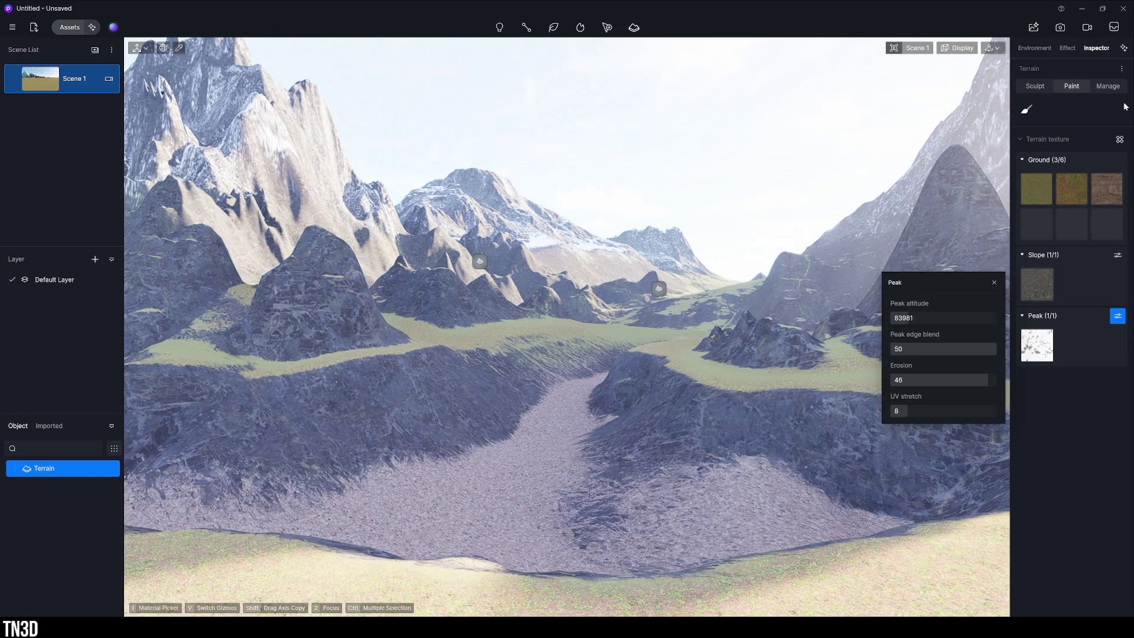
left_click(1108, 90)
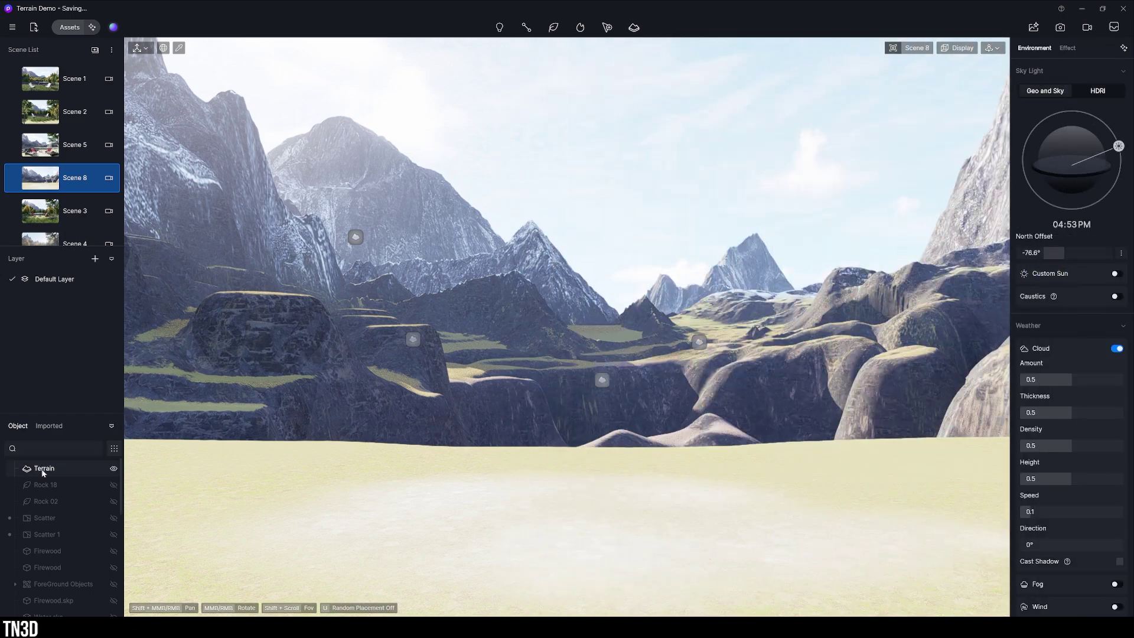
left_click(607, 333)
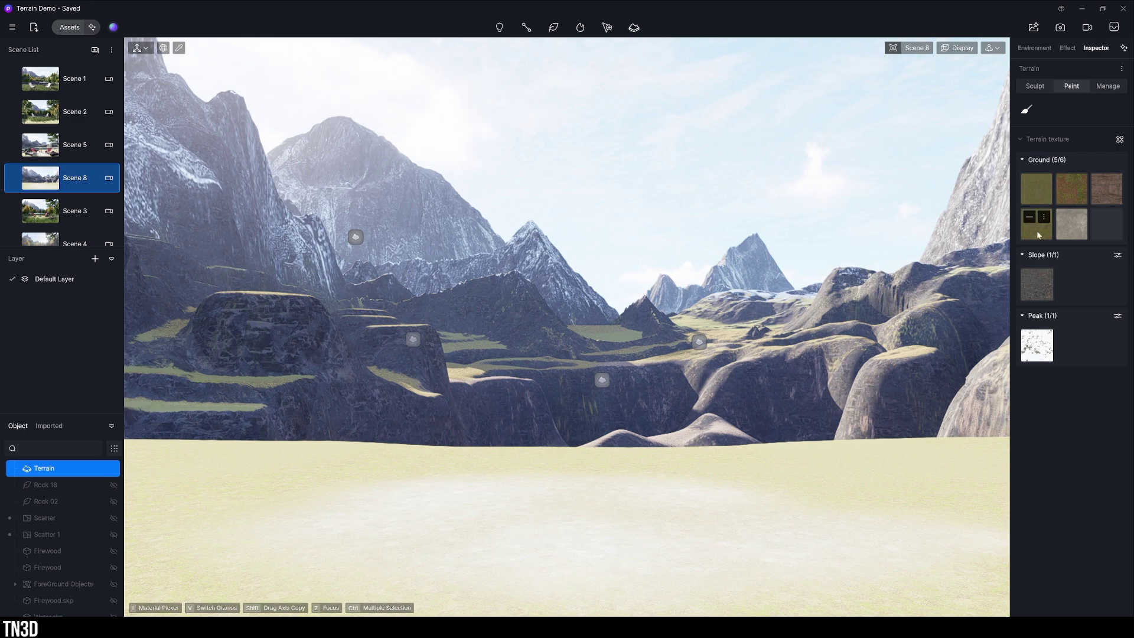
left_click(1120, 140)
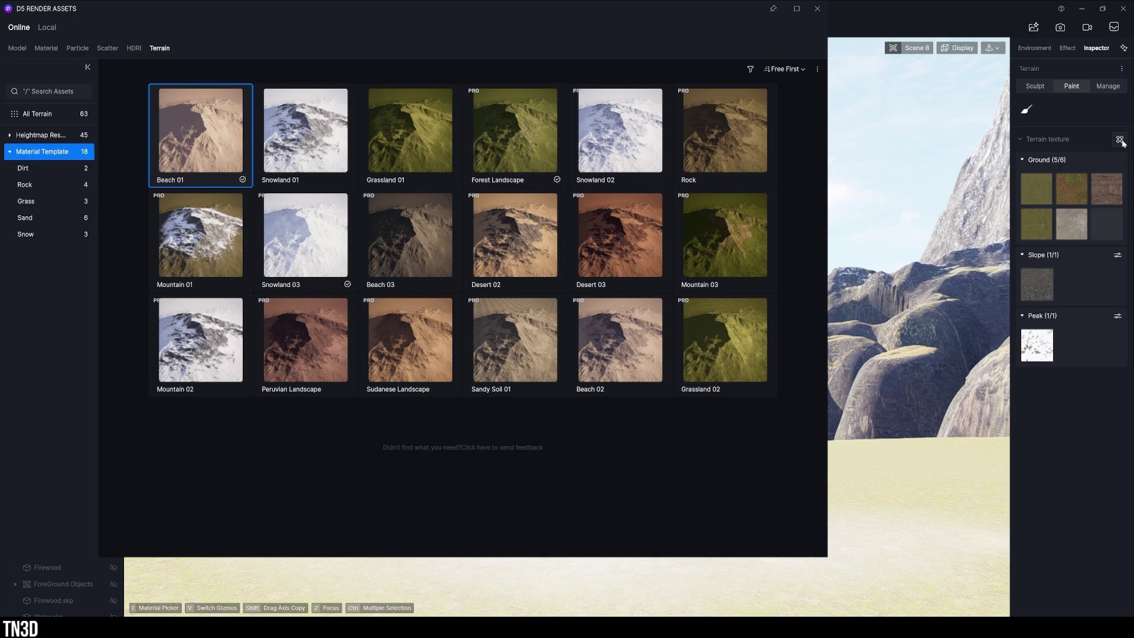
left_click(1121, 140)
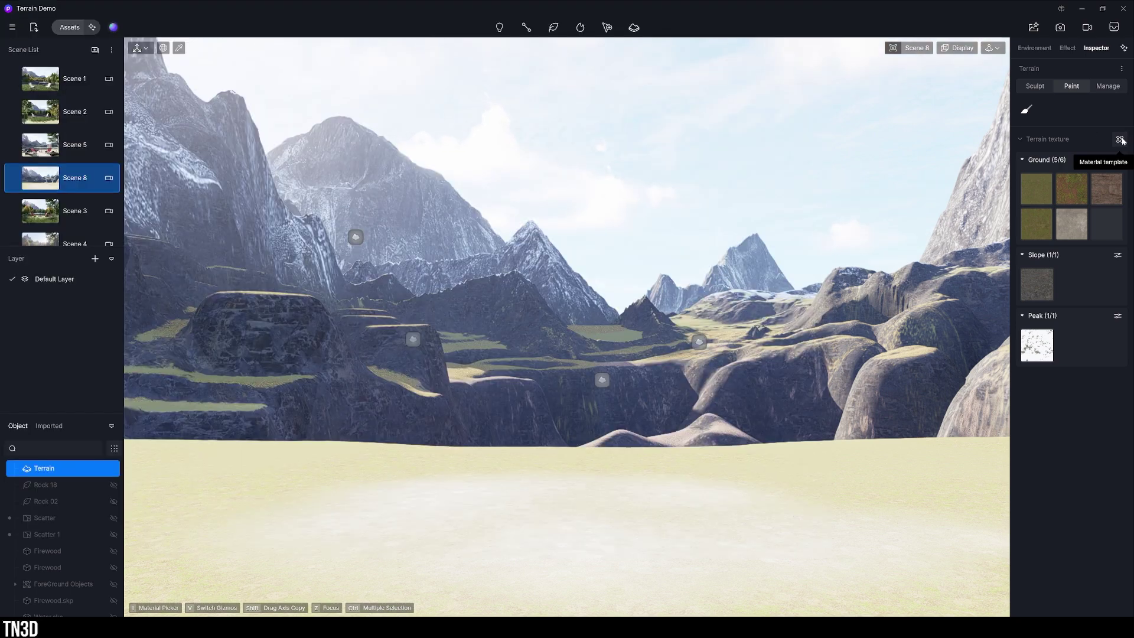
left_click(1121, 140)
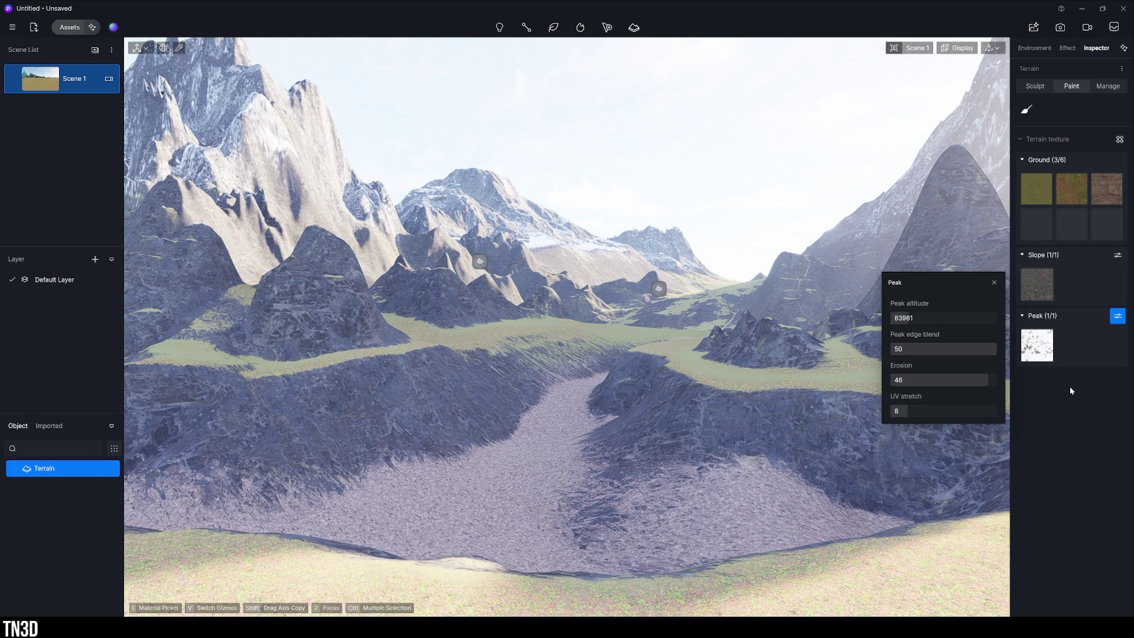
Create a scatter area from the Deciduous Woodland 06 ground texture to fill the valley with conifers
left_click(1108, 89)
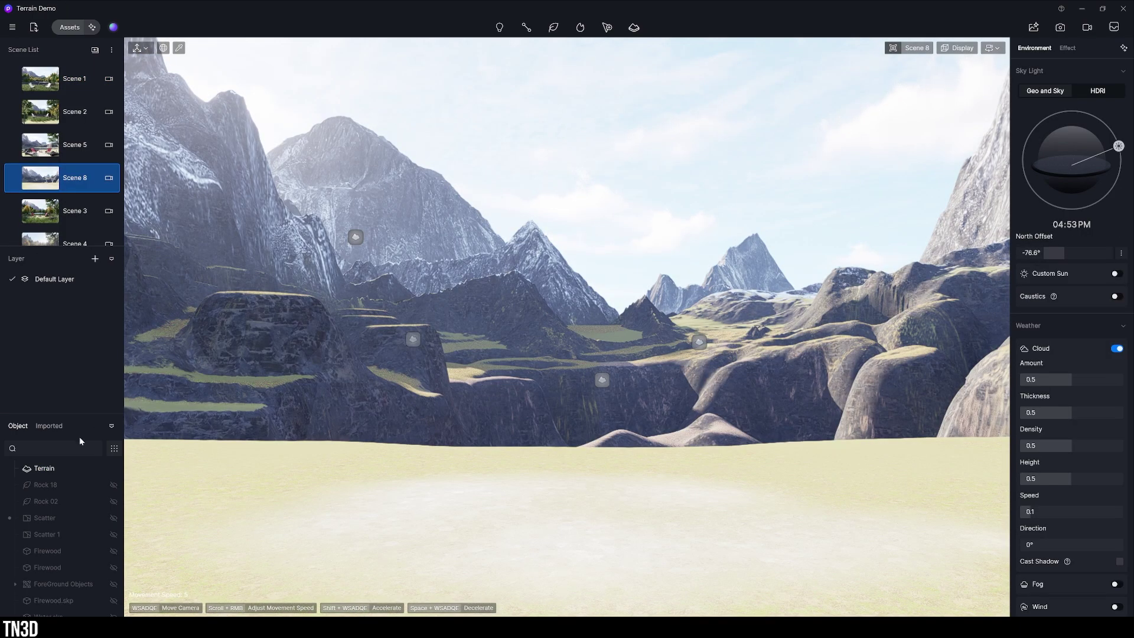
left_click(42, 471)
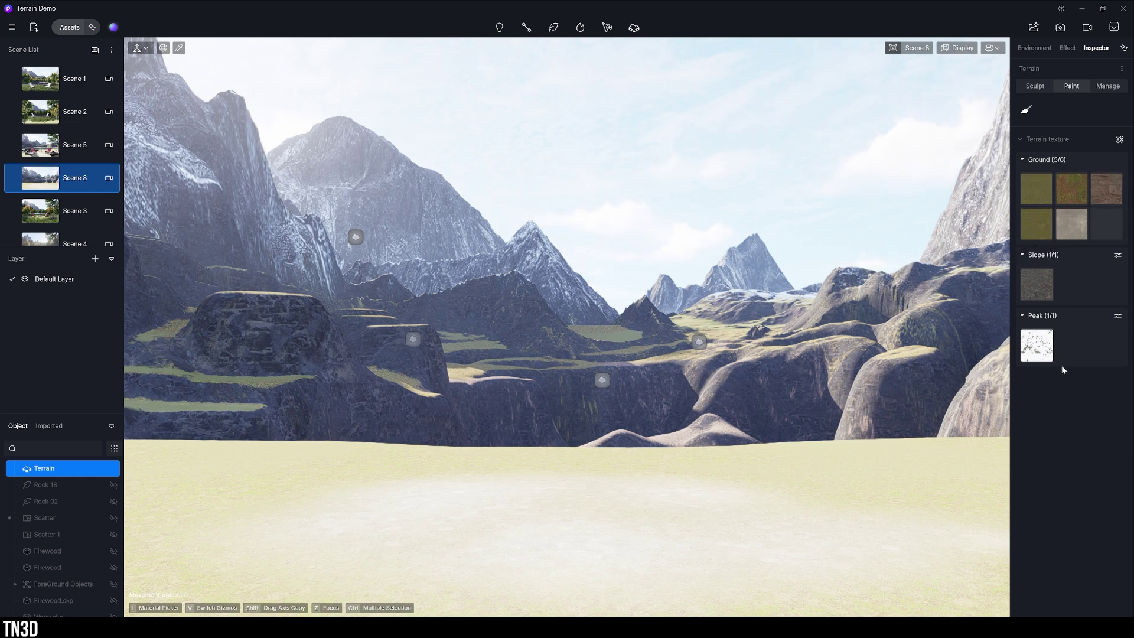
left_click(1047, 277)
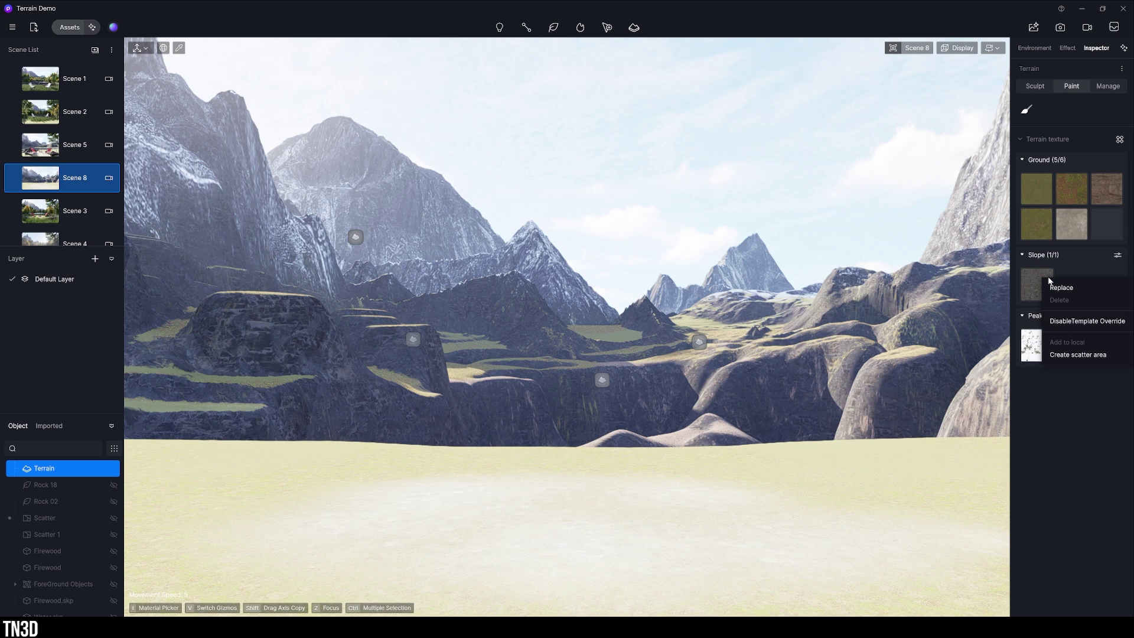
left_click(1038, 417)
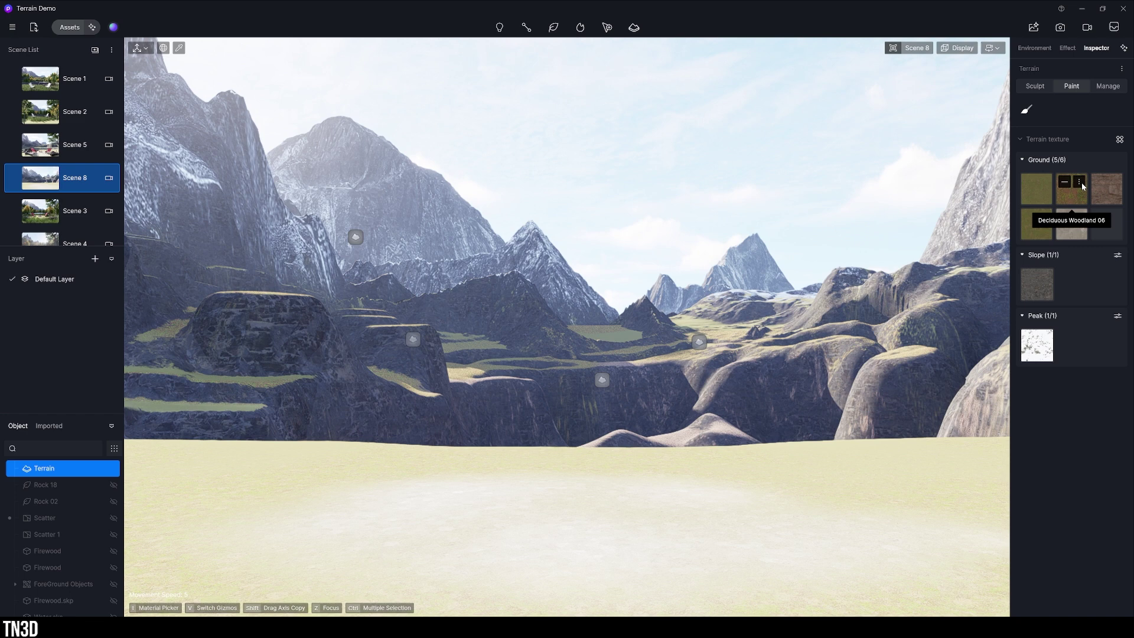
left_click(1081, 182)
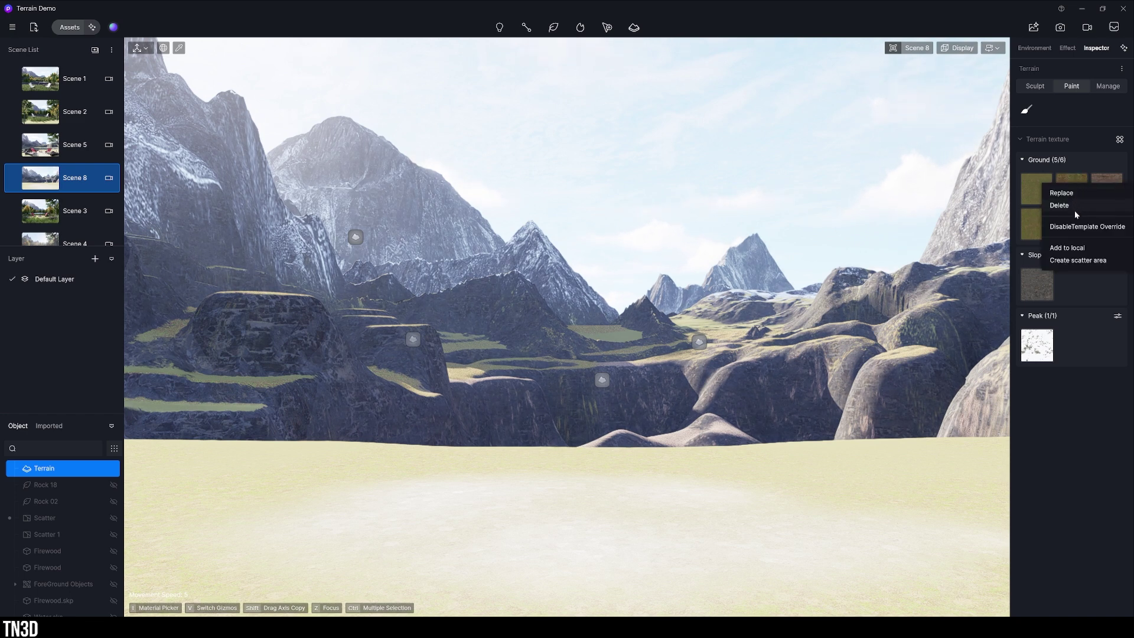
left_click(1070, 261)
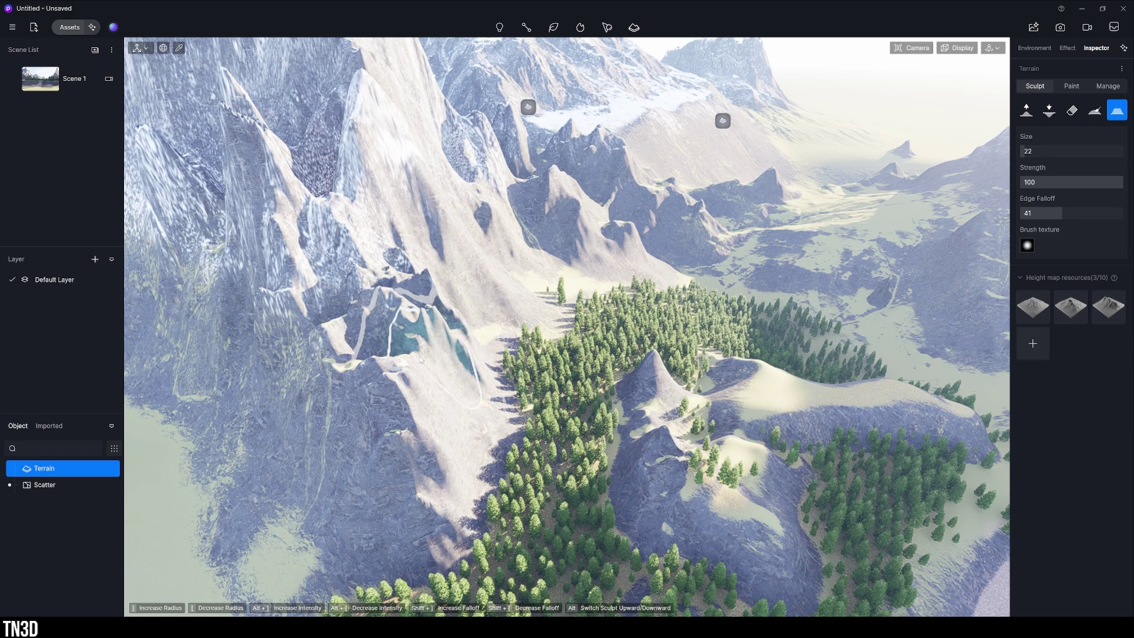
Flatten part of the terrain into plateaus, then unhide 00_Trees, 00_Grass_Foreground and 00_Scattered Rocks
key("bracketleft")
key("bracketleft")
key("bracketleft")
key("bracketleft")
key("bracketleft")
key("bracketleft")
mouse_move(420, 359)
left_mouse_down()
mouse_move(426, 296)
mouse_move(378, 325)
left_mouse_up()
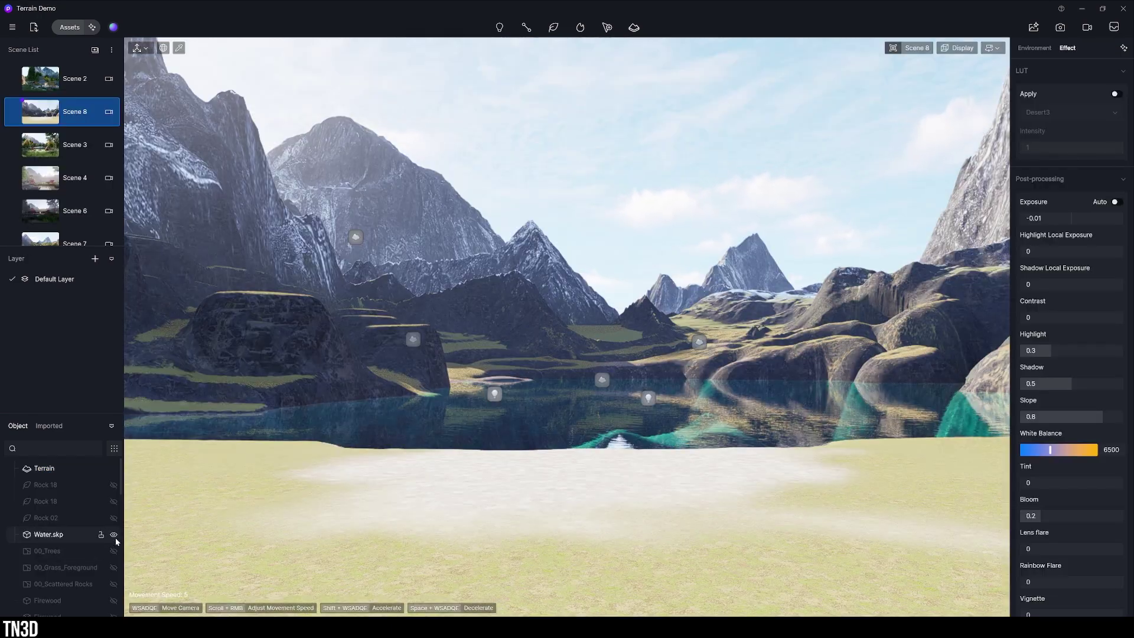
left_click(113, 551)
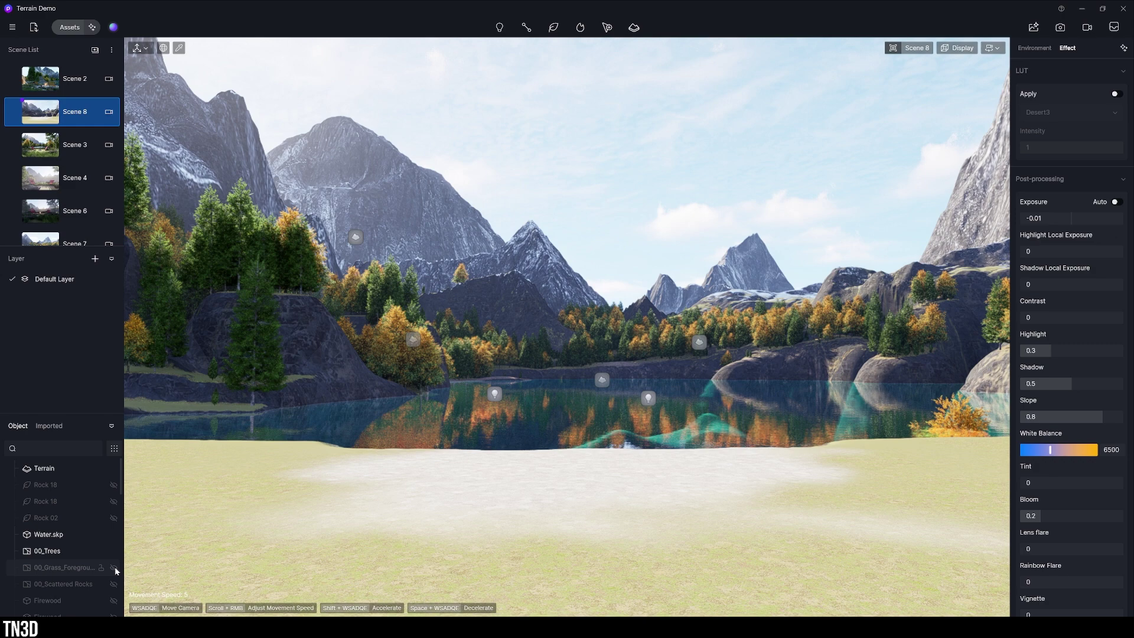
left_click(114, 567)
left_click(113, 584)
Unhide ForeGround Objects, both Firewood piles and the two yellow CHAIR-P-01 deck chairs
scroll(111, 579, "down", 3)
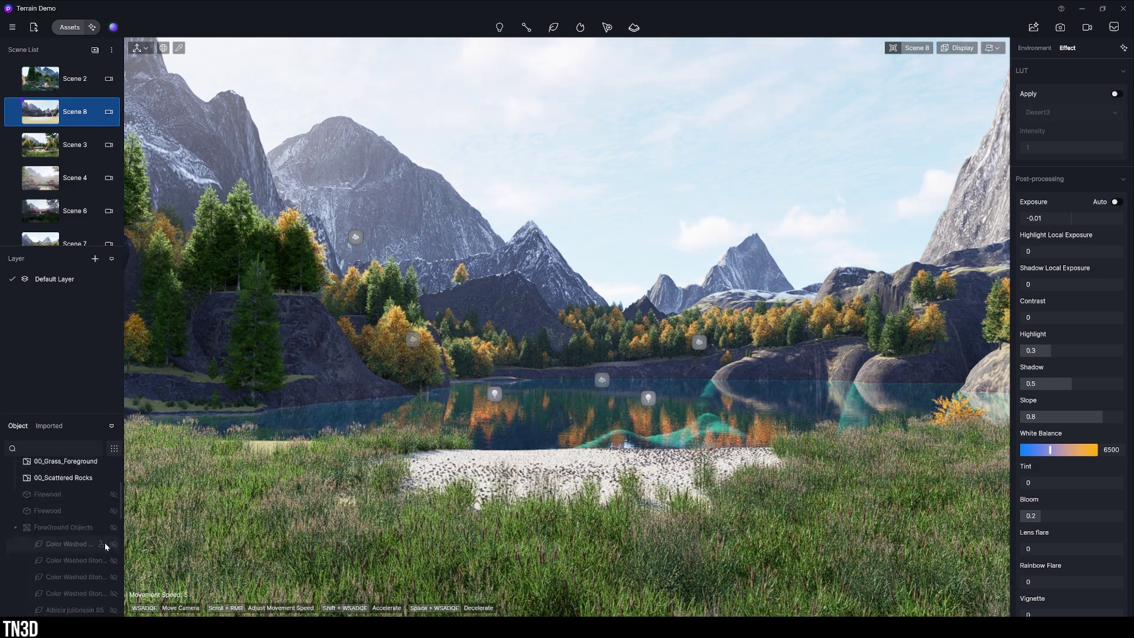
left_click(113, 527)
left_click(114, 495)
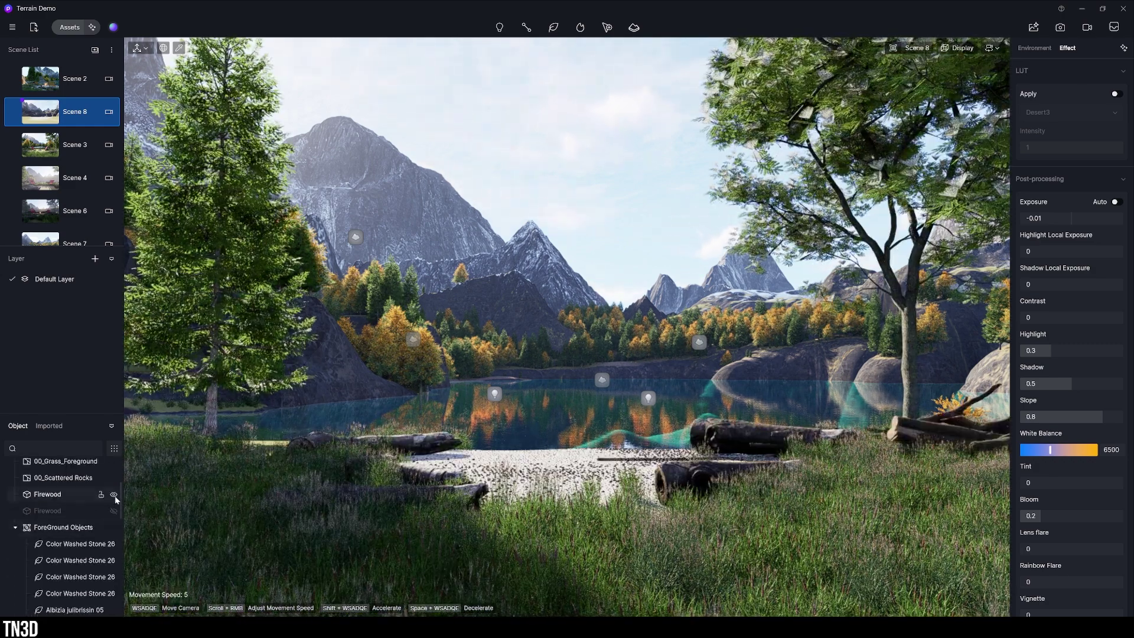
left_click(113, 511)
left_click(16, 527)
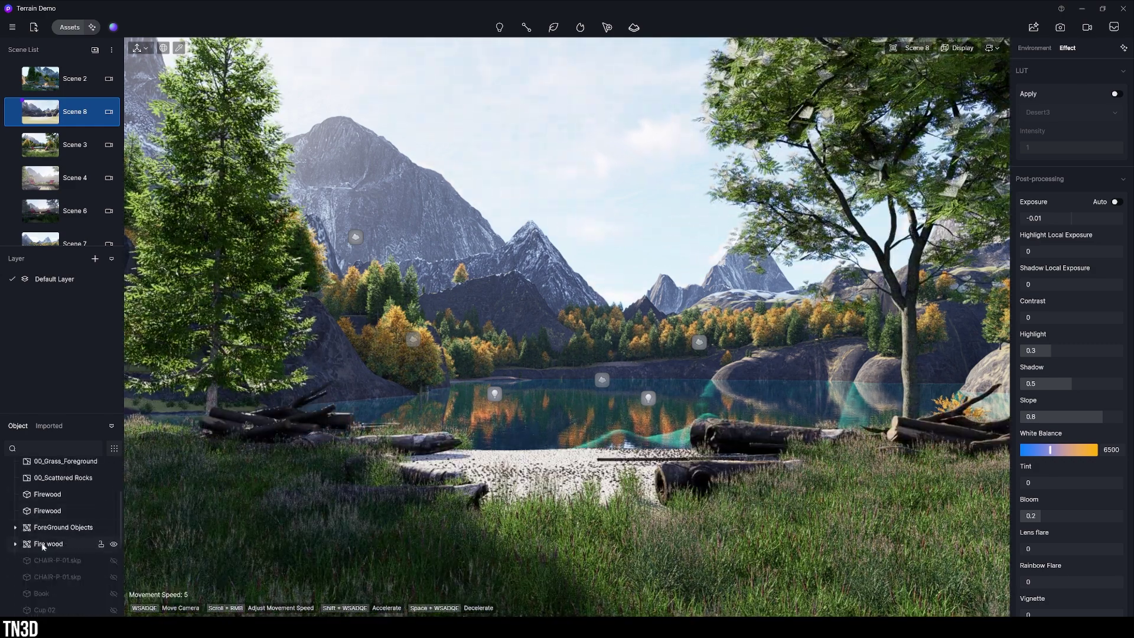
left_click(113, 560)
left_click(114, 576)
scroll(107, 564, "down", 3)
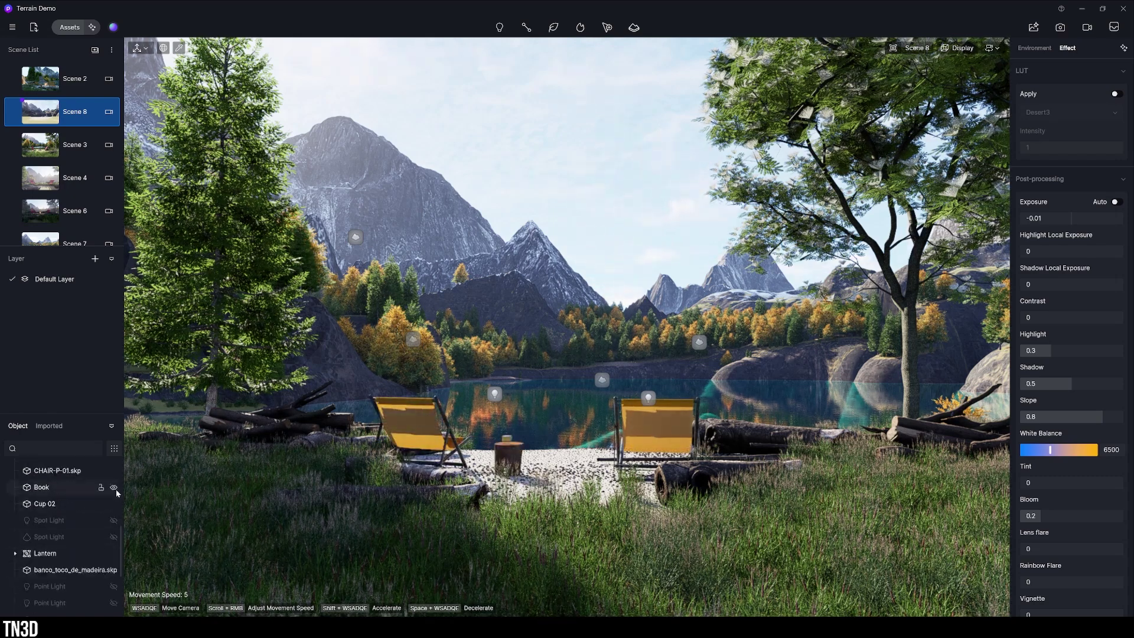
scroll(118, 532, "down", 5)
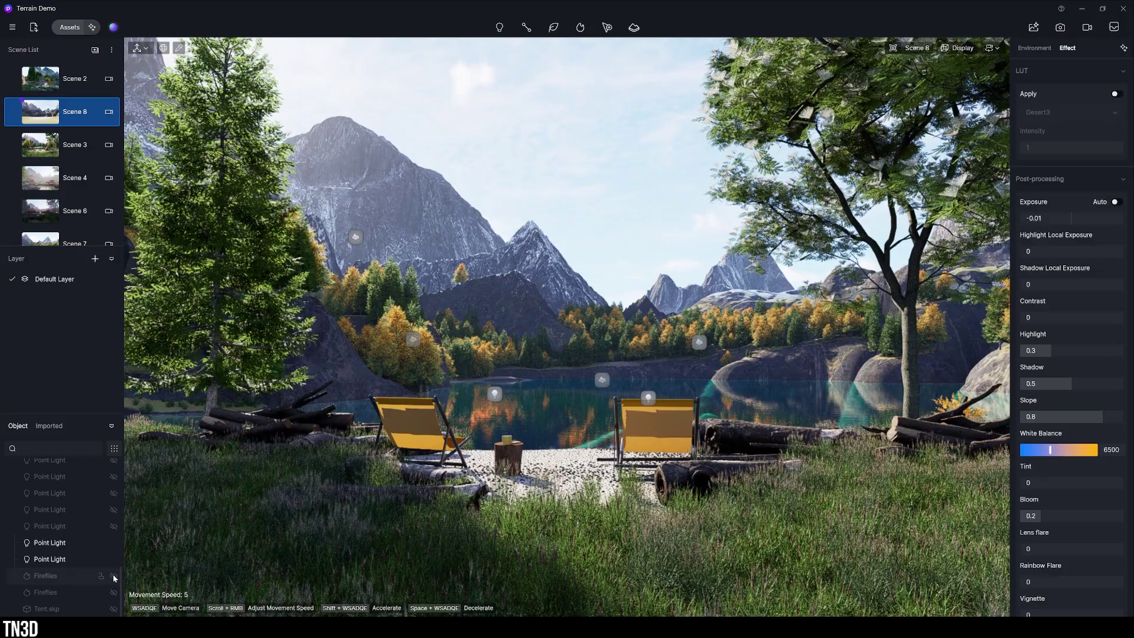